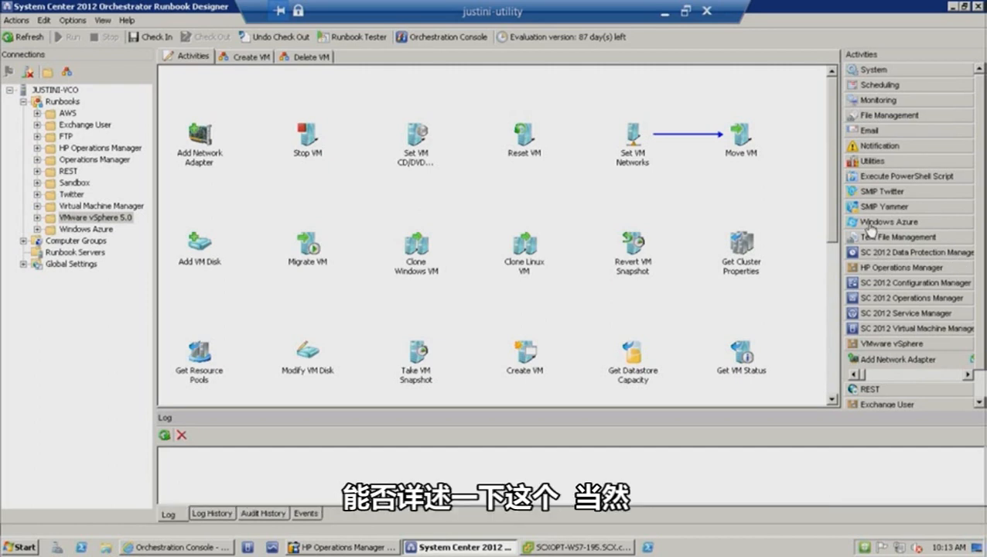
- Browse the Windows Azure activity pack and the vSphere activities laid out in the Activities runbook
{"action": "left_click", "coordinate": [871, 225]}
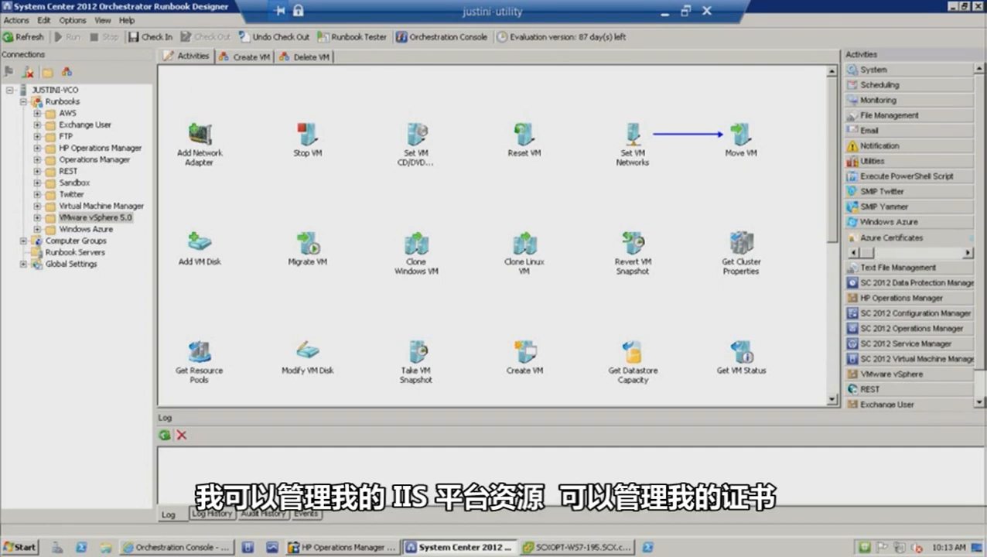
{"action": "left_click", "coordinate": [967, 254]}
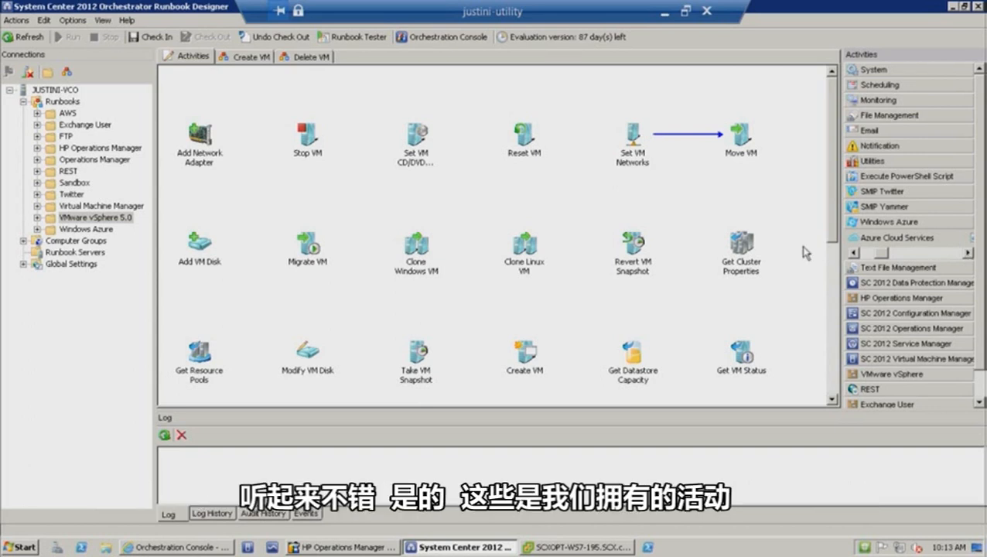
{"action": "left_click_drag", "start_coordinate": [831, 195], "coordinate": [842, 308]}
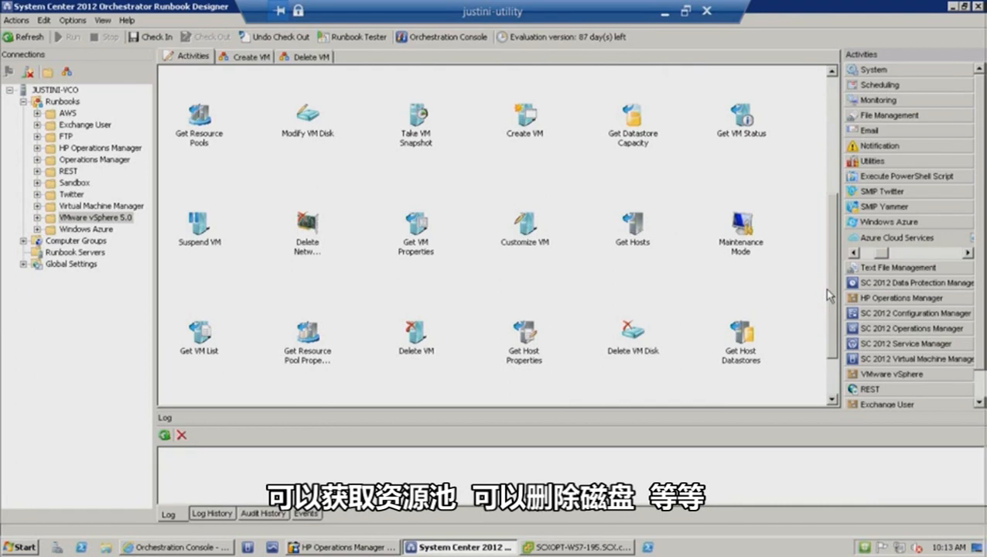
- Display the Create VM runbook and examine its VMware vSphere connection option, Get Host Properties Before activity and link to the email notification
{"action": "left_click", "coordinate": [252, 58]}
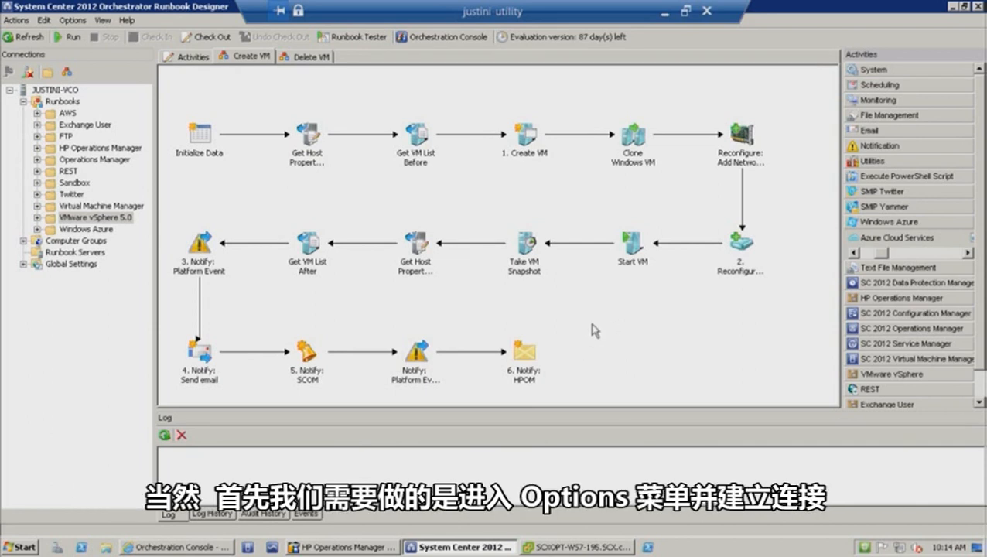
{"action": "left_click", "coordinate": [73, 20]}
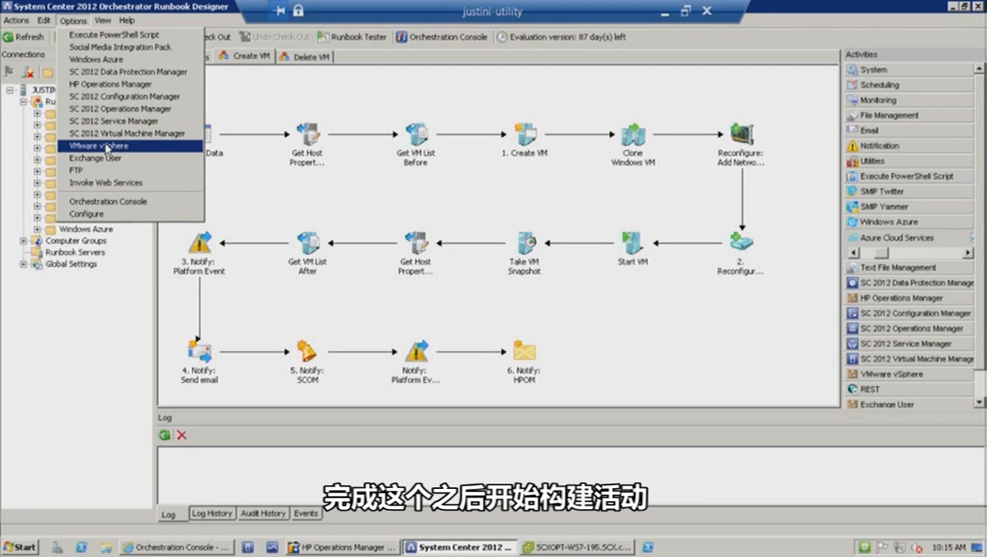
{"action": "left_click", "coordinate": [274, 166]}
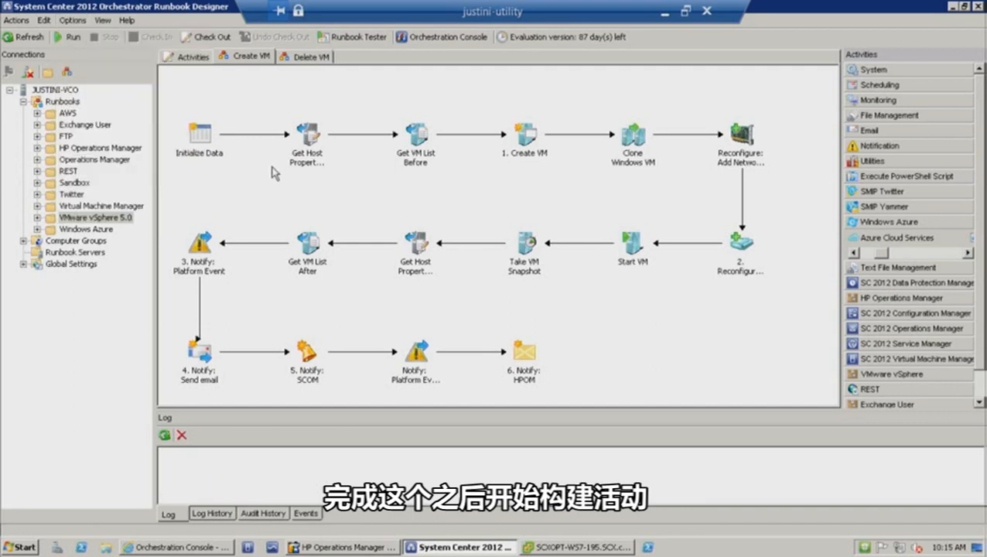
{"action": "left_click", "coordinate": [296, 157]}
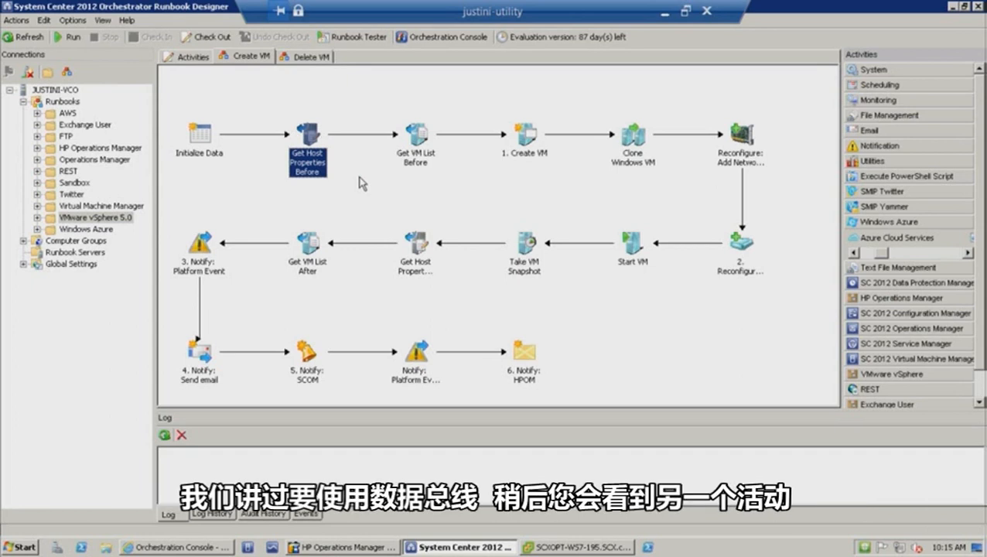
{"action": "left_click", "coordinate": [199, 310]}
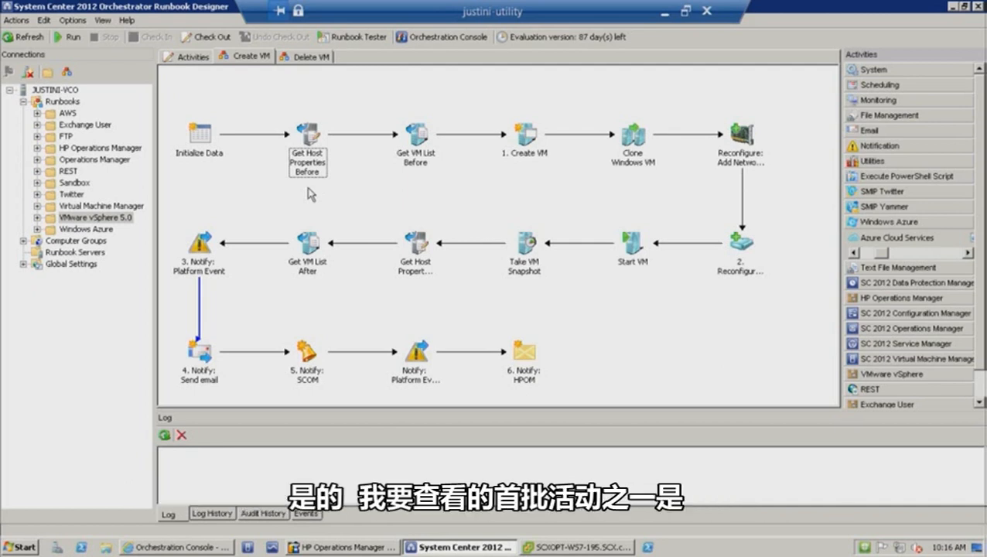
- Review the properties of the 1. Create VM activity, then close them without changes
{"action": "left_click", "coordinate": [524, 150]}
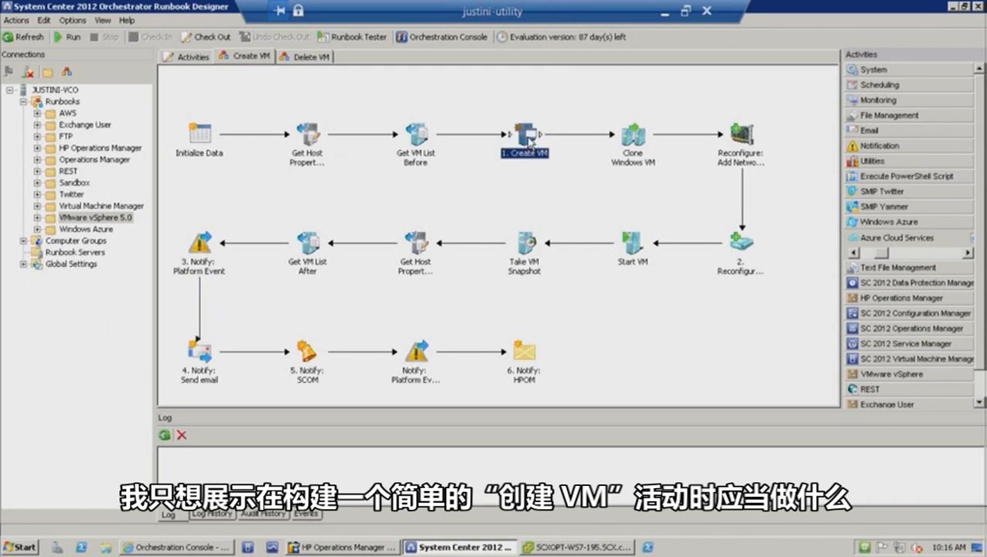
{"action": "double_click", "coordinate": [529, 142]}
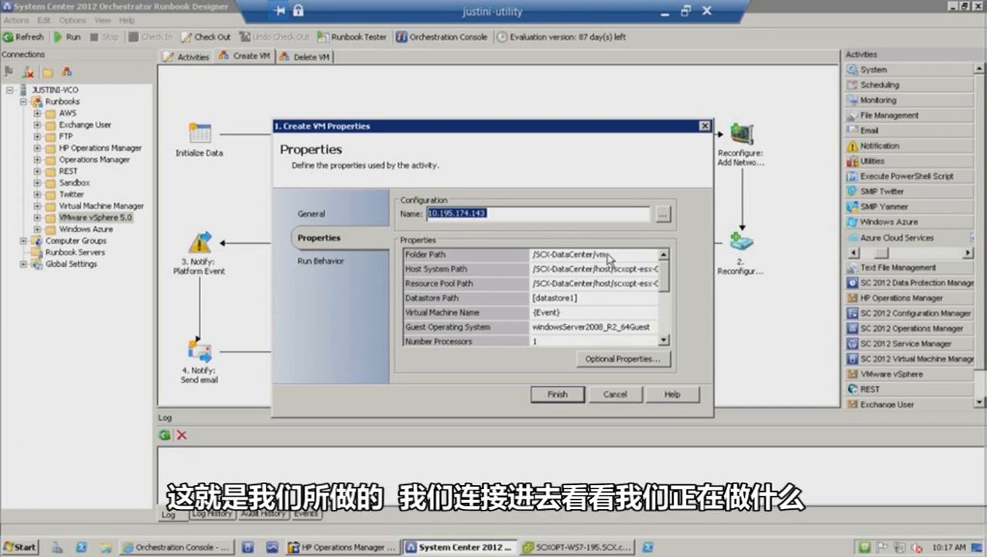
{"action": "left_click", "coordinate": [618, 395]}
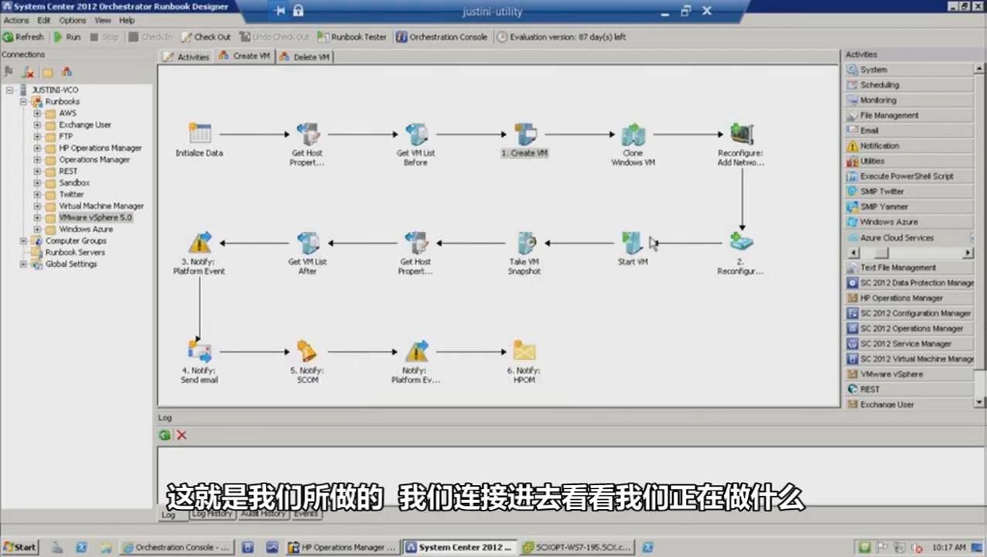
- Examine the clone and network adapter activities in the runbook and review the properties of the Add VM Disk activity
{"action": "left_click", "coordinate": [743, 159]}
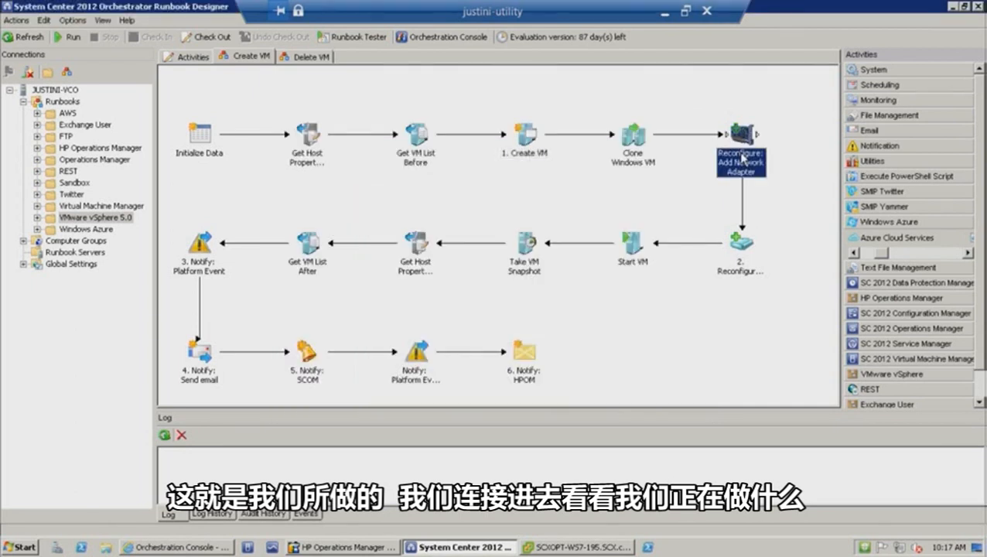
{"action": "left_click", "coordinate": [746, 244]}
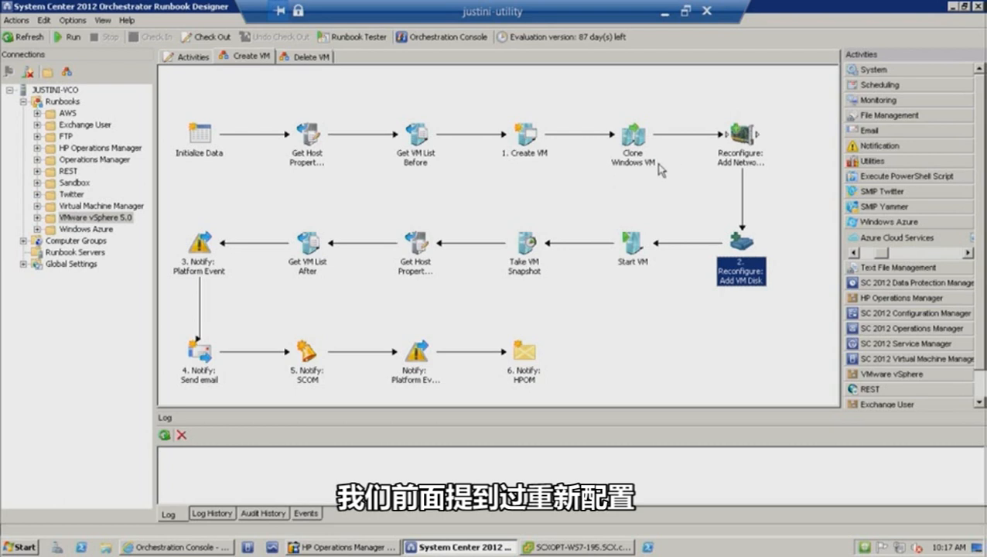
{"action": "left_click", "coordinate": [634, 158]}
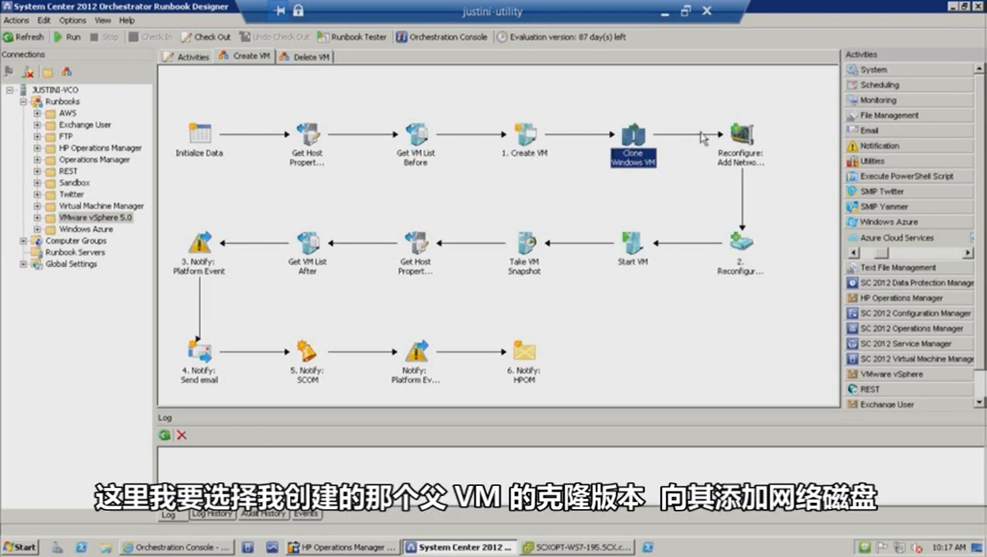
{"action": "left_click", "coordinate": [756, 142]}
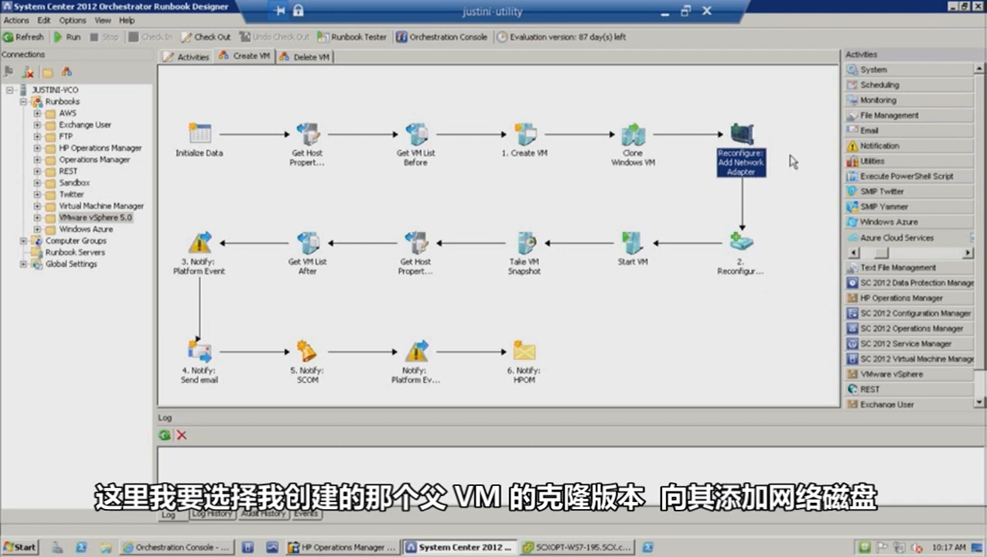
{"action": "double_click", "coordinate": [744, 246]}
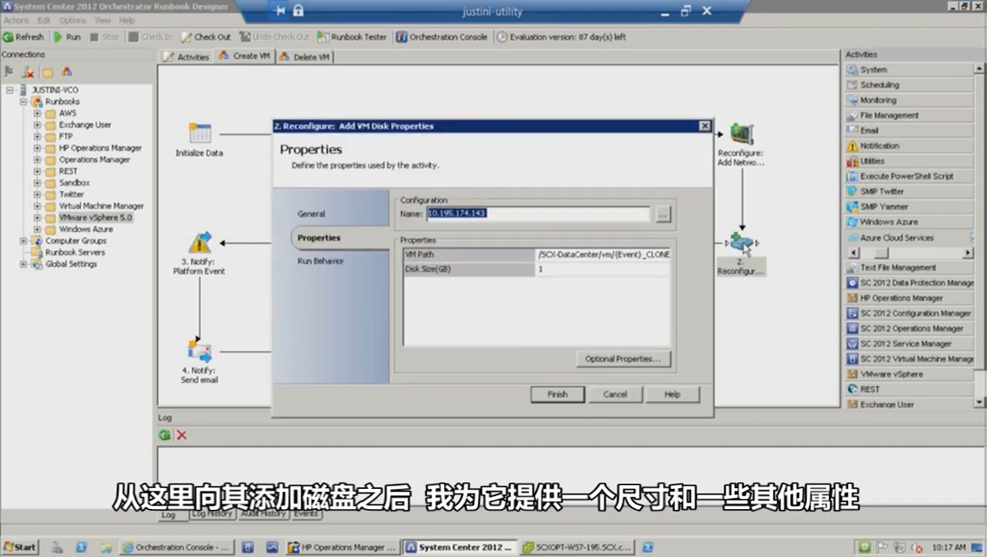
{"action": "left_click", "coordinate": [616, 395]}
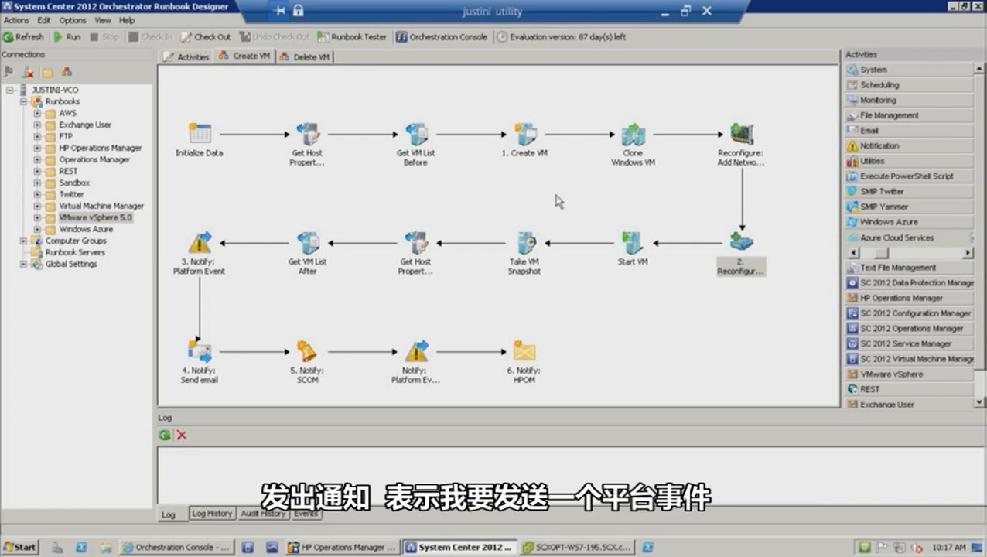
- Review the details of the 3. Notify: Platform Event activity and the properties of the 4. Notify: Send email activity
{"action": "left_click", "coordinate": [205, 250]}
{"action": "double_click", "coordinate": [206, 254]}
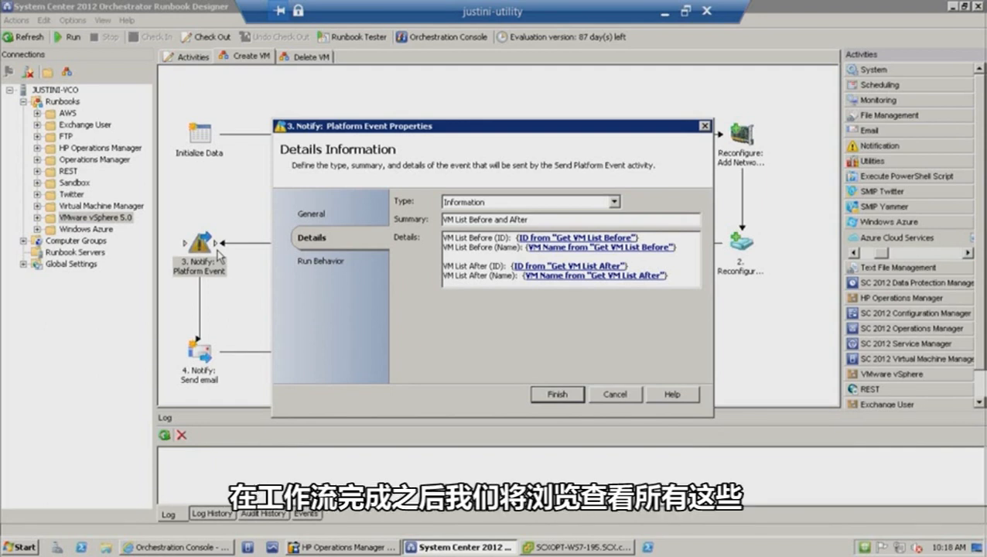
{"action": "left_click", "coordinate": [616, 395]}
{"action": "double_click", "coordinate": [200, 352]}
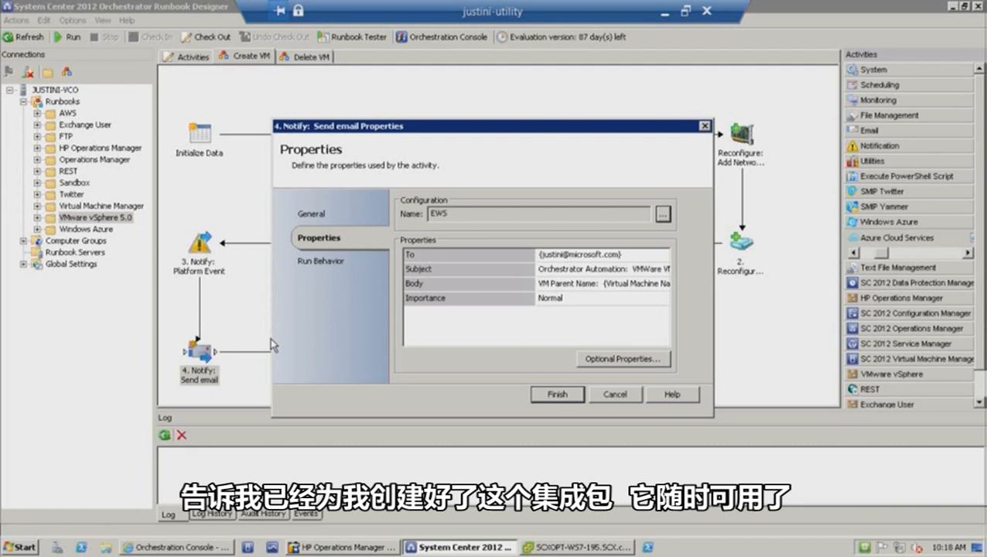
{"action": "left_click", "coordinate": [611, 394]}
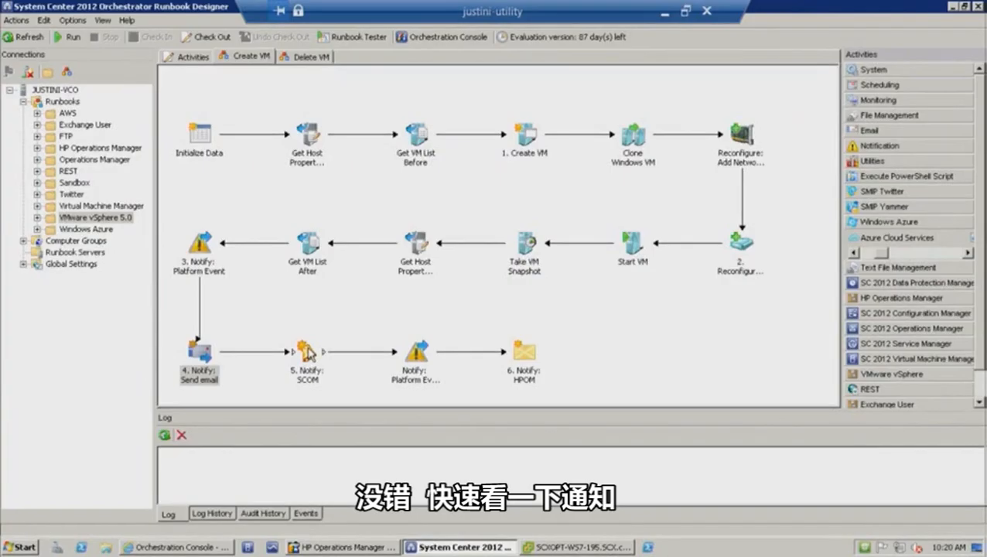
- Review the alert details of the 5. Notify: SCOM activity and select the second Platform Event notification
{"action": "double_click", "coordinate": [308, 350]}
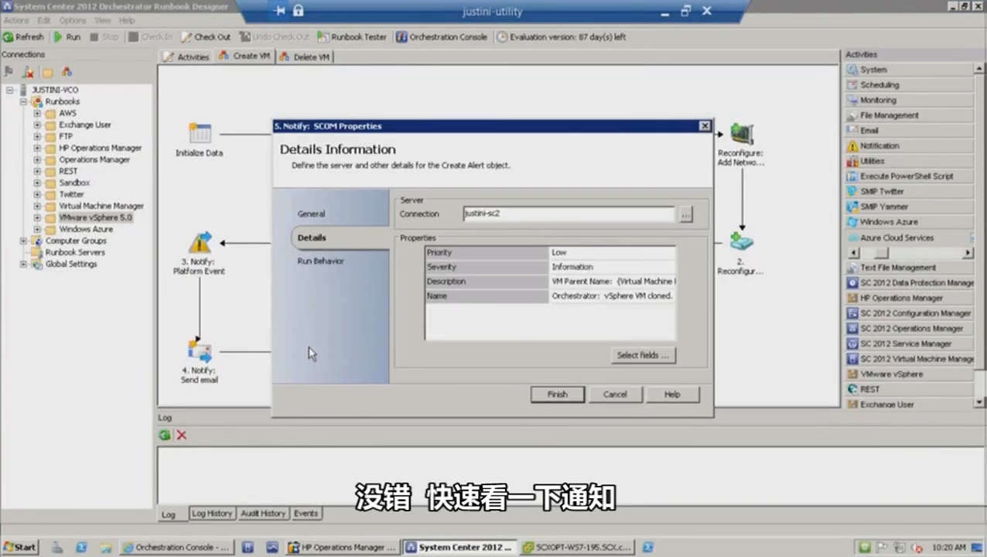
{"action": "left_click", "coordinate": [617, 395]}
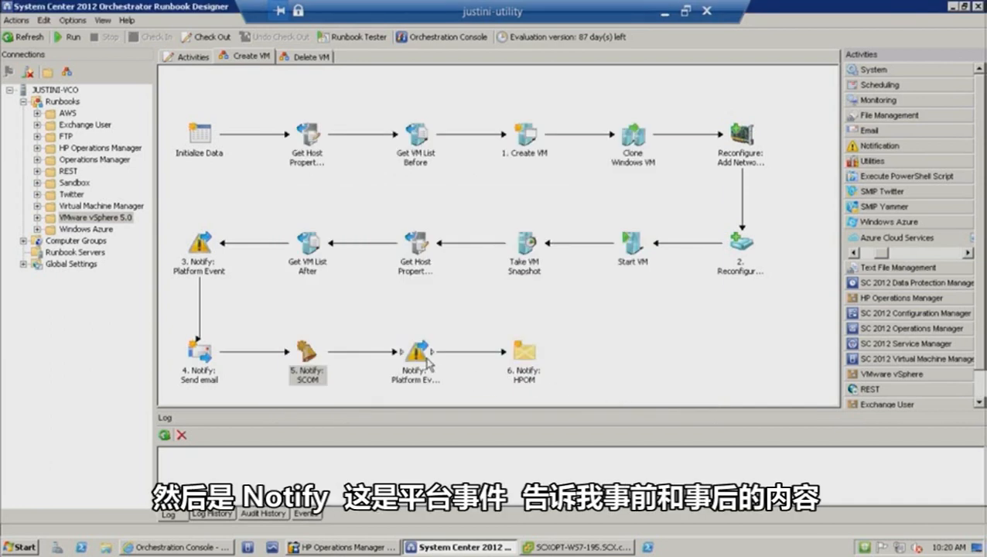
{"action": "left_click", "coordinate": [426, 358]}
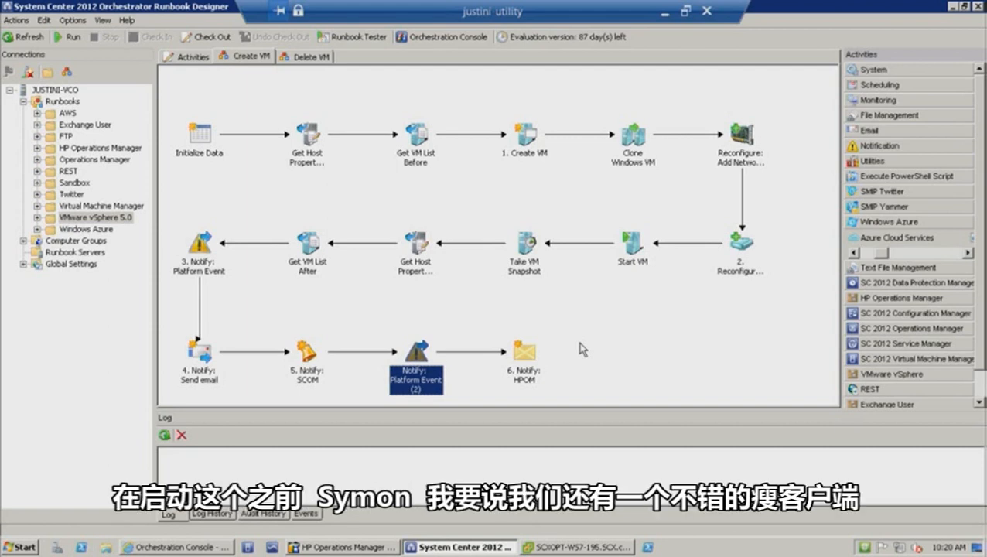
- Switch to the Orchestration Console to view the vSphere runbooks in the thin client, then return to Runbook Designer
{"action": "left_click", "coordinate": [147, 550]}
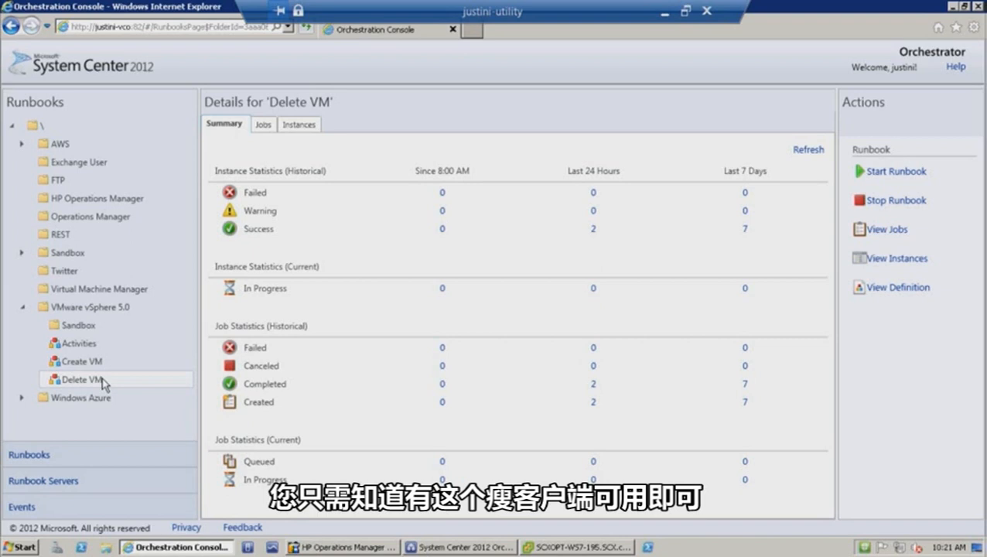
{"action": "left_click", "coordinate": [957, 7]}
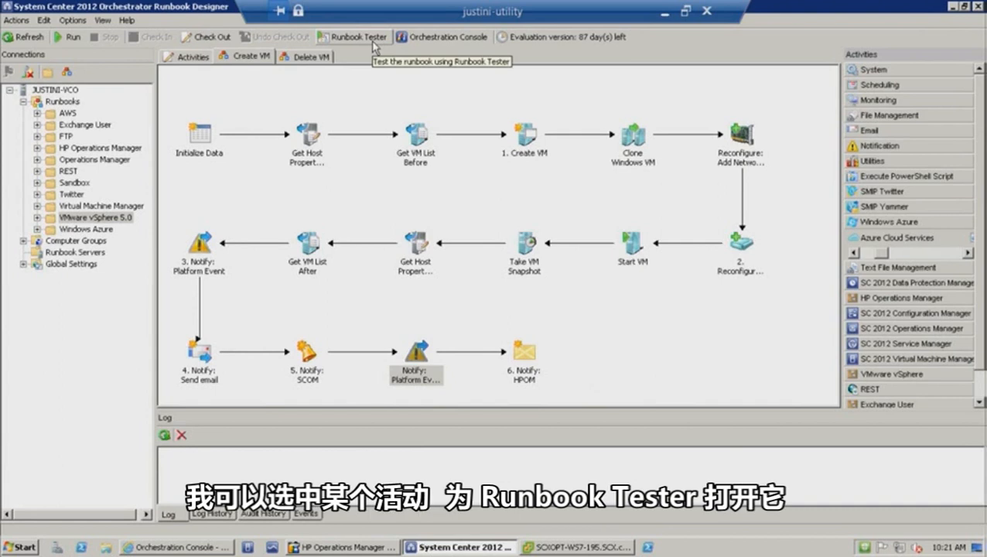
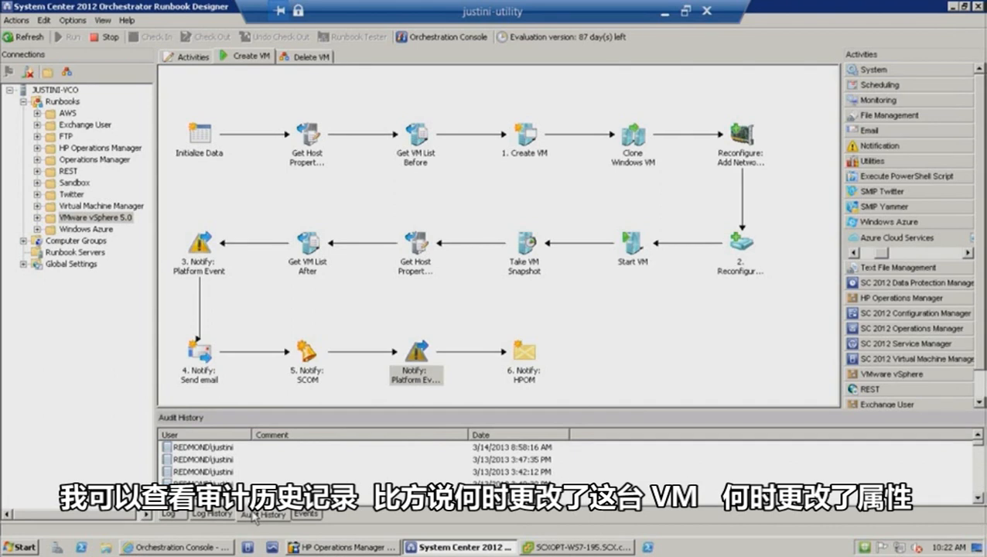
- View the platform events for the running Create VM runbook and expand its current run in the log
{"action": "left_click", "coordinate": [306, 515]}
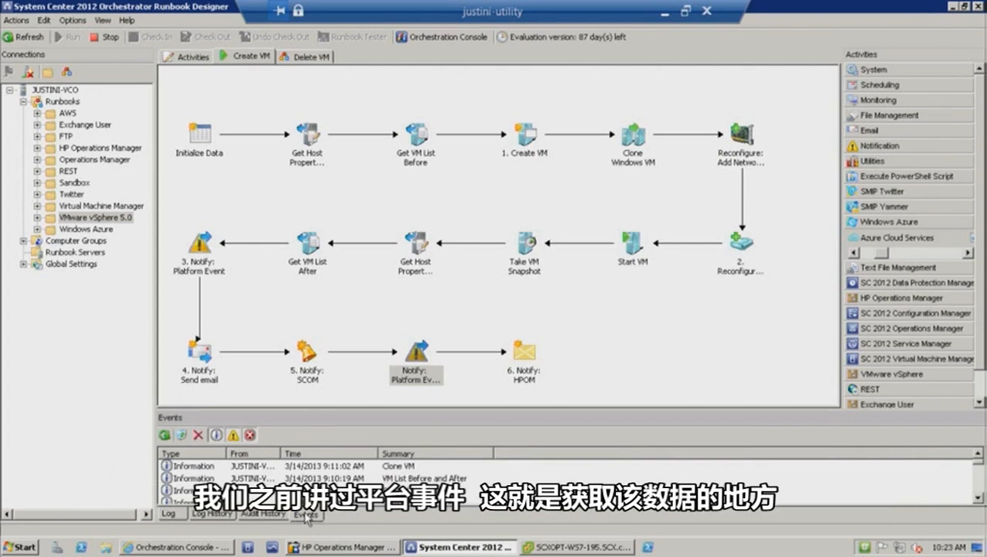
{"action": "left_click", "coordinate": [181, 516]}
{"action": "left_click", "coordinate": [166, 453]}
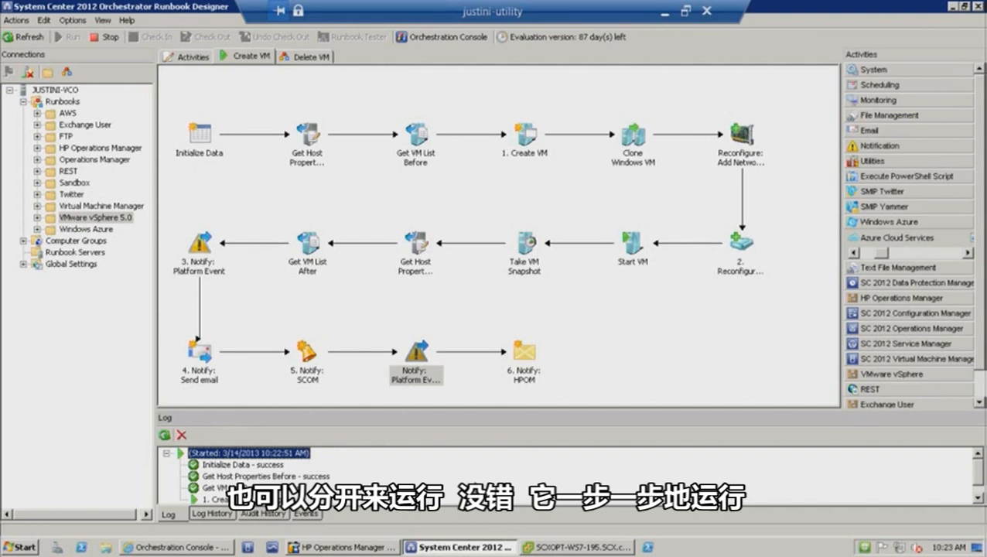
- Switch to vSphere Client and review the hardware settings of the Microsoft_Virtual_Academy VM without changing them
{"action": "left_click", "coordinate": [540, 547]}
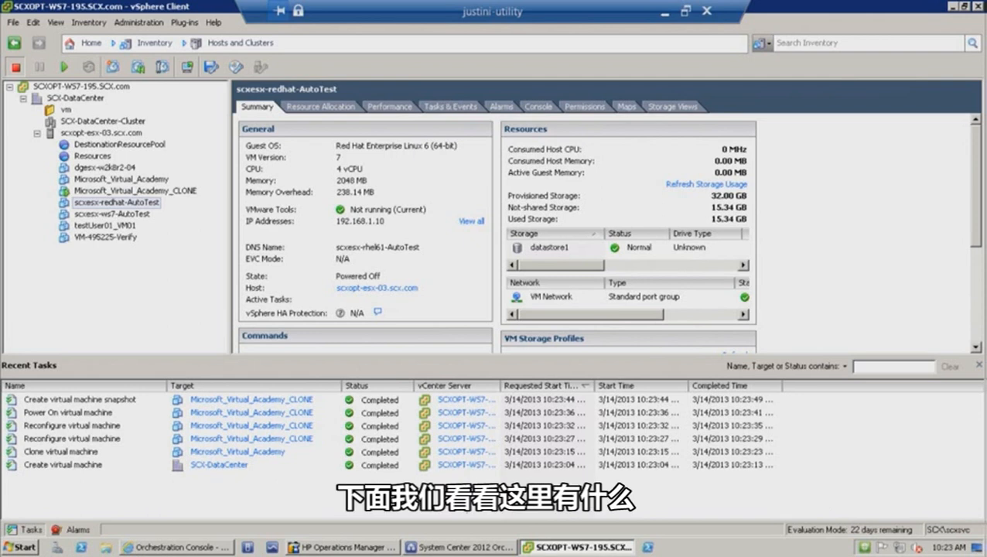
{"action": "left_click", "coordinate": [108, 179]}
{"action": "right_click", "coordinate": [109, 181]}
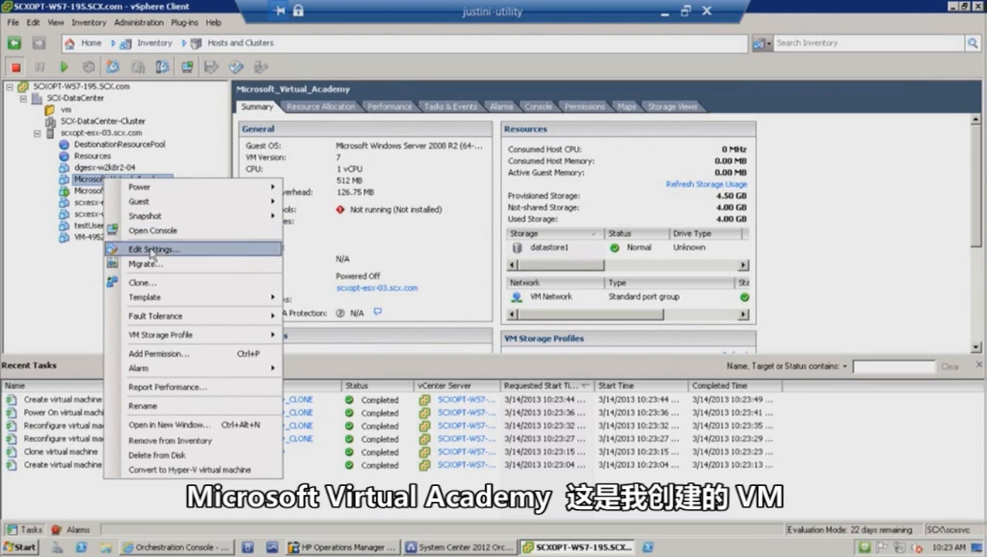
{"action": "left_click", "coordinate": [321, 271]}
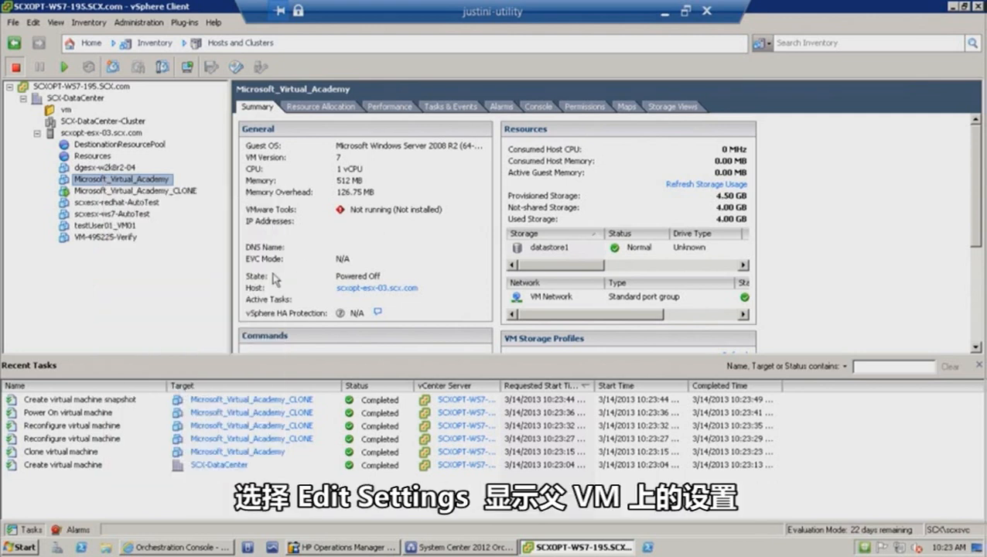
{"action": "right_click", "coordinate": [143, 185]}
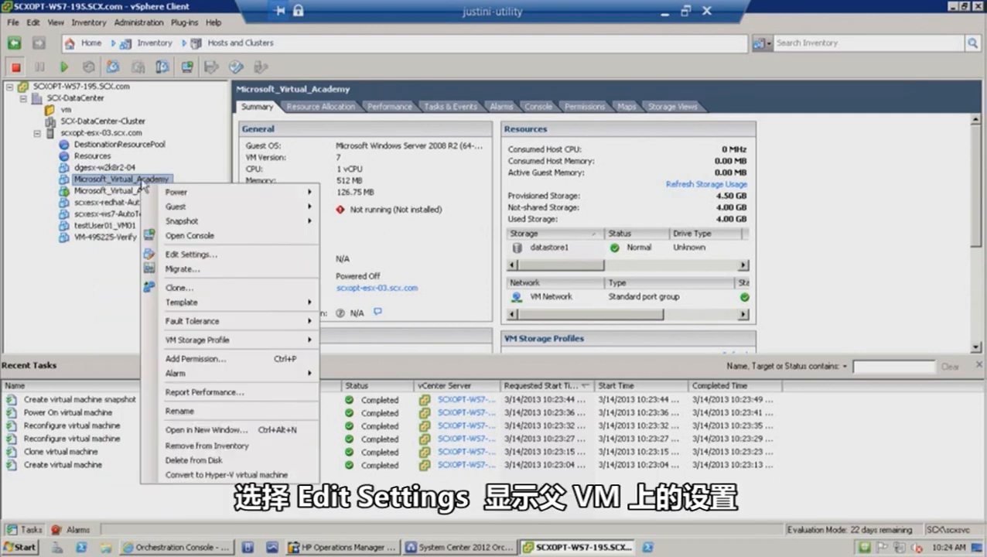
{"action": "left_click", "coordinate": [193, 254]}
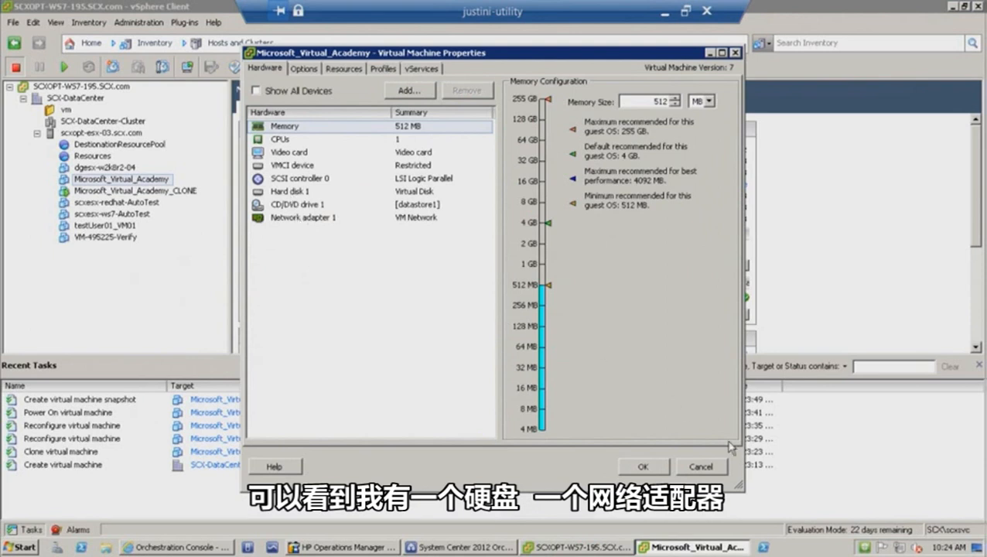
{"action": "left_click", "coordinate": [713, 465]}
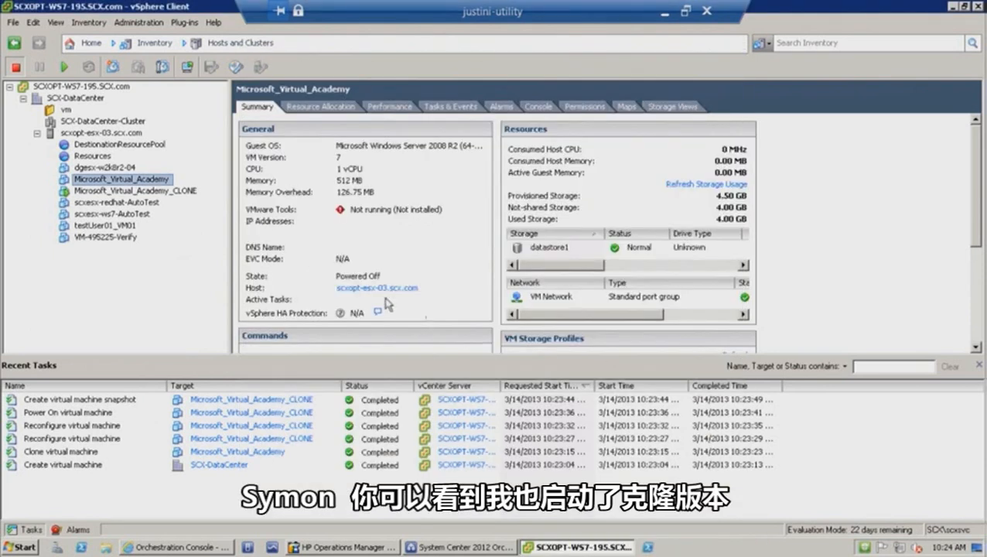
- Review the hardware settings of the Microsoft_Virtual_Academy_CLONE virtual machine and close them without changes
{"action": "right_click", "coordinate": [127, 190]}
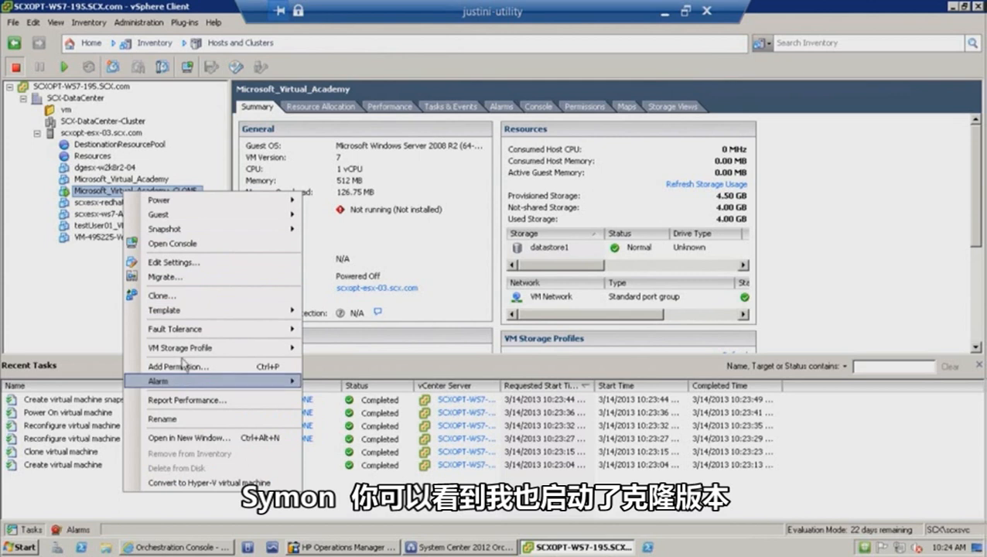
{"action": "left_click", "coordinate": [177, 262]}
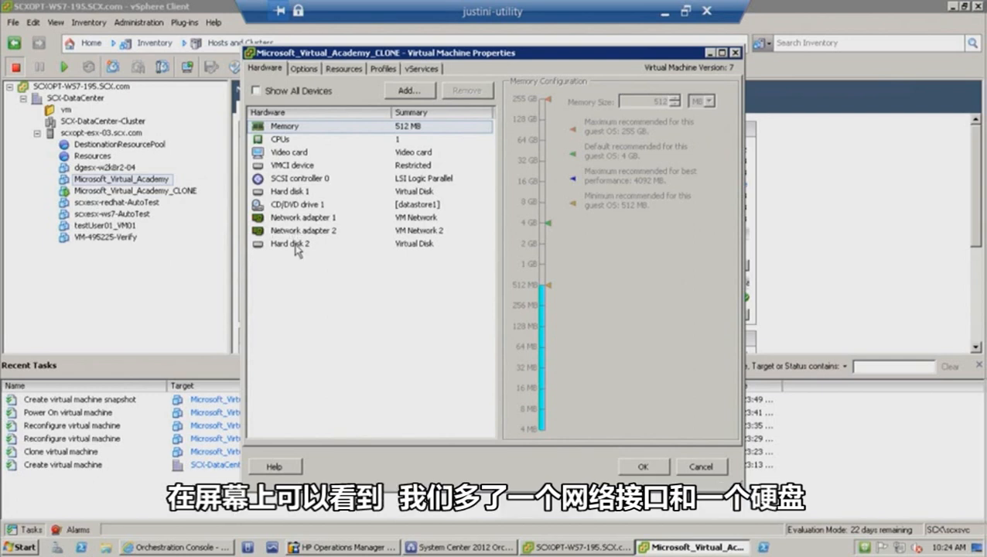
{"action": "left_click", "coordinate": [695, 468]}
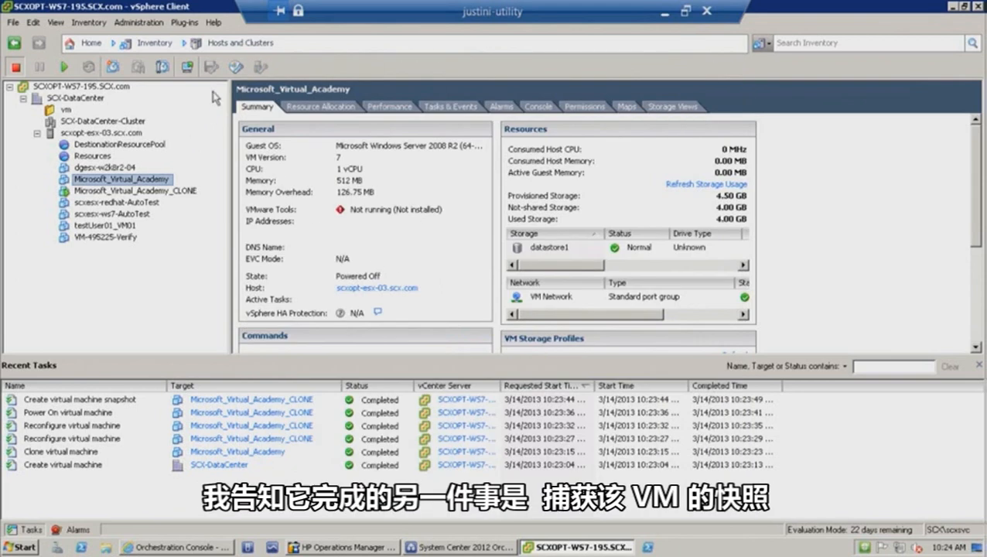
- Check the snapshot tree of the Microsoft_Virtual_Academy virtual machine in the snapshot manager and close it
{"action": "left_click", "coordinate": [163, 68]}
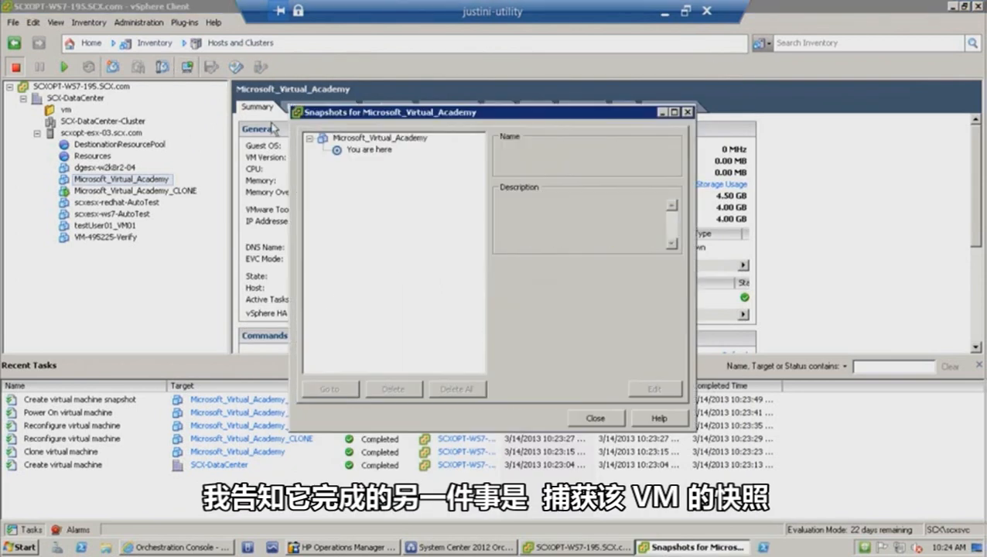
{"action": "left_click", "coordinate": [370, 138]}
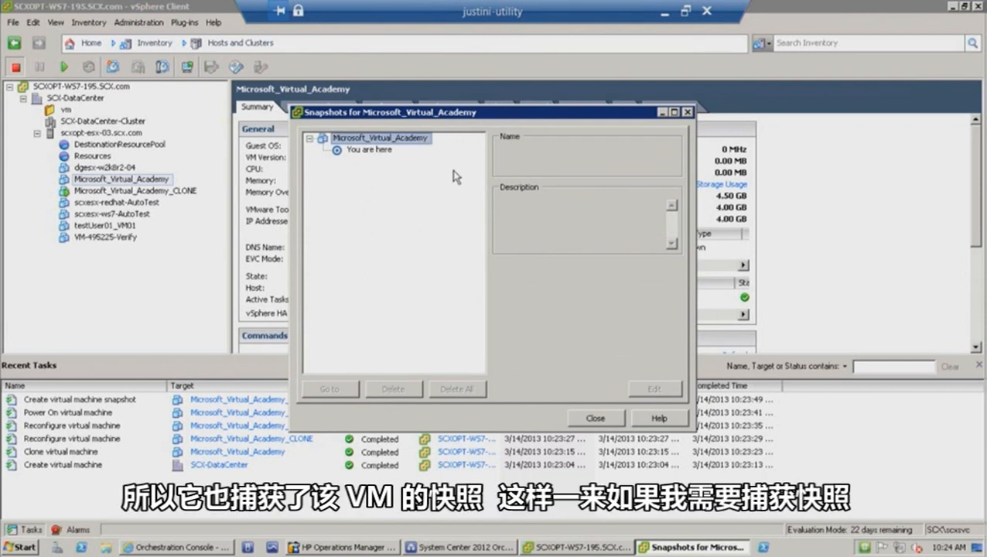
{"action": "left_click", "coordinate": [687, 113]}
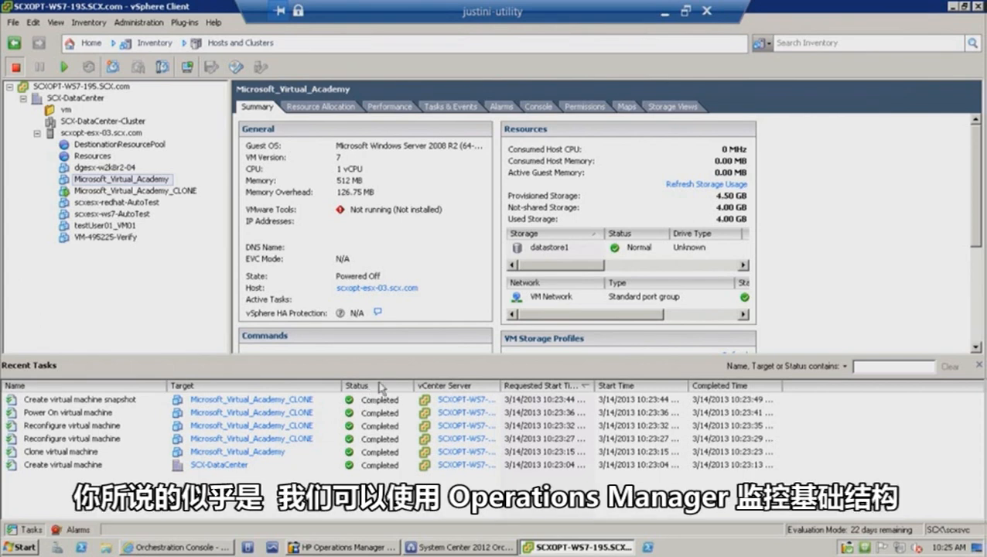
- Switch to Runbook Designer and review the activity details of the latest Create VM run in the log history
{"action": "left_click", "coordinate": [461, 547]}
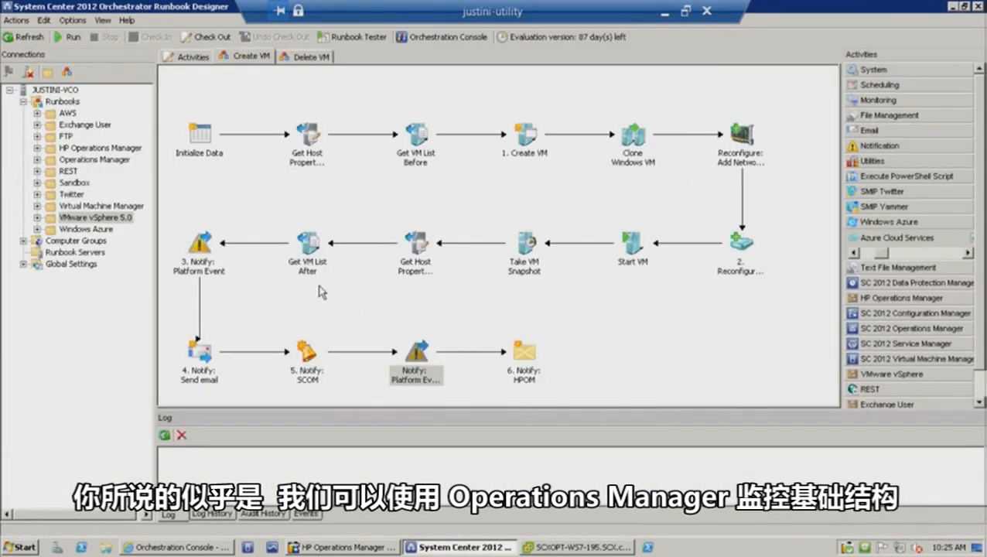
{"action": "left_click", "coordinate": [206, 513]}
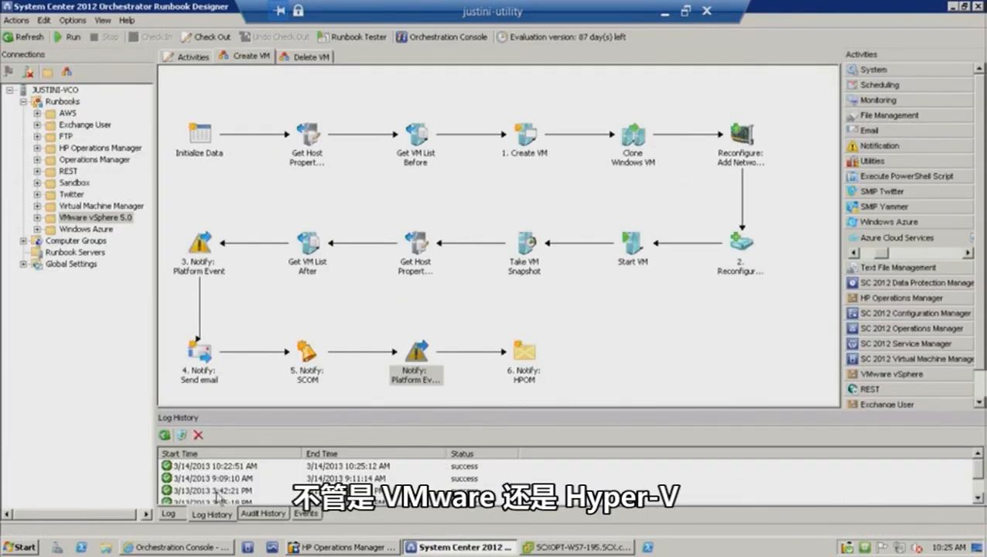
{"action": "left_click", "coordinate": [233, 467]}
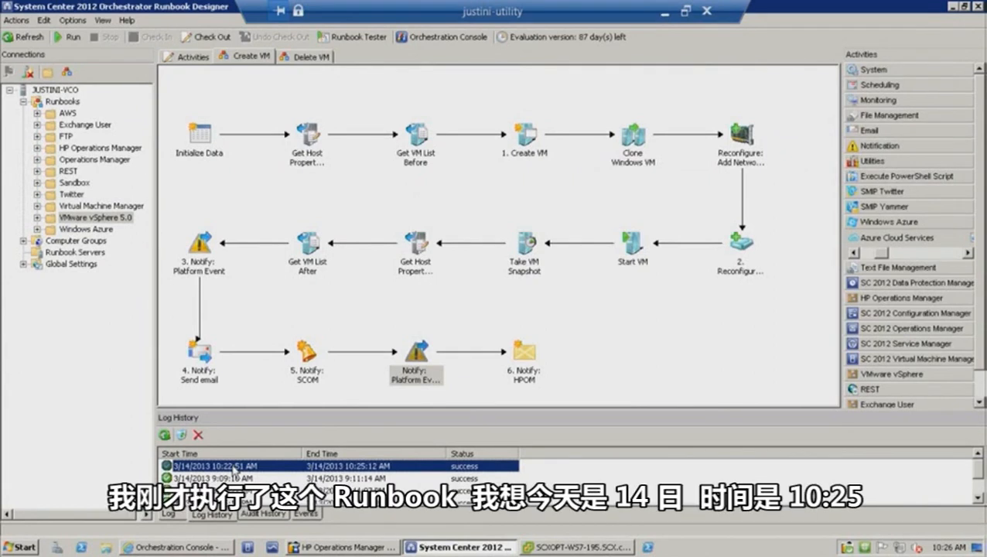
{"action": "double_click", "coordinate": [233, 467]}
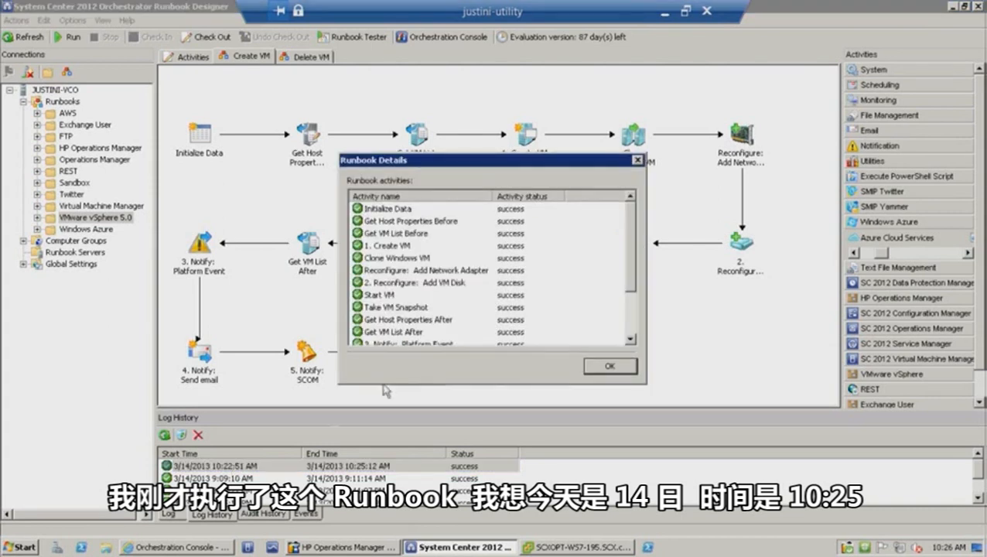
{"action": "mouse_move", "coordinate": [632, 219]}
{"action": "left_mouse_down"}
{"action": "mouse_move", "coordinate": [639, 248]}
{"action": "mouse_move", "coordinate": [634, 203]}
{"action": "left_mouse_up"}
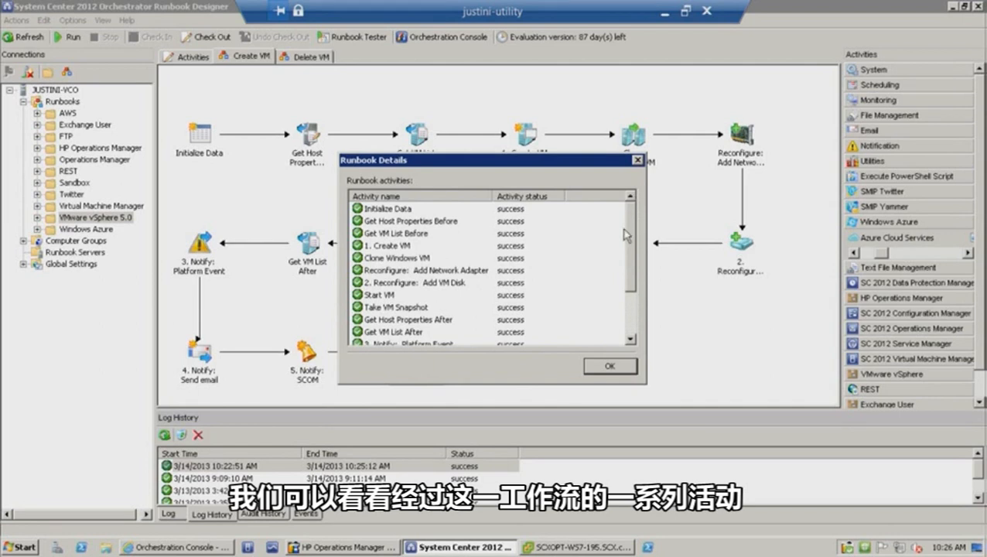
{"action": "left_click", "coordinate": [637, 159]}
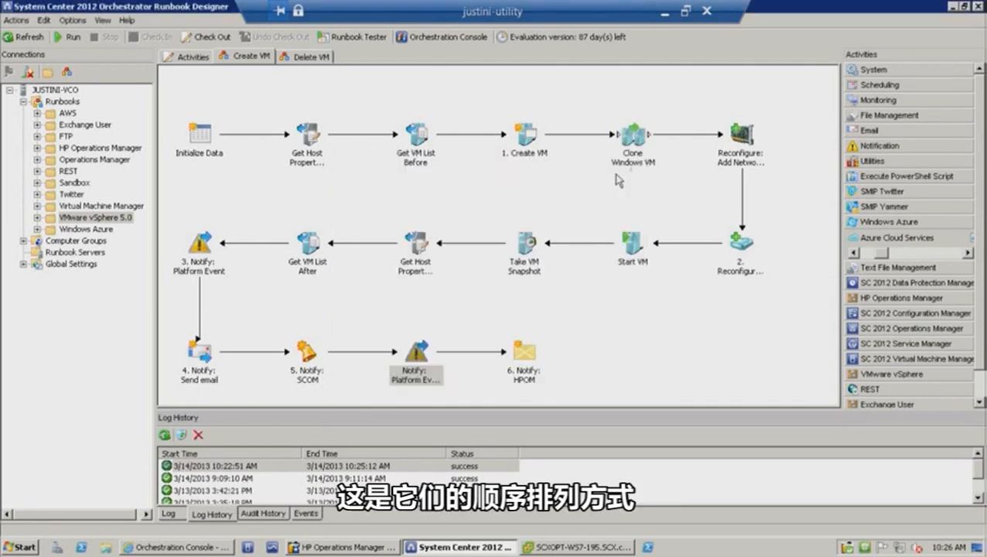
- Review the VM List Before and After platform event, comparing both VM lists and highlighting Microsoft_Virtual_Academy_CLONE
{"action": "left_click", "coordinate": [308, 514]}
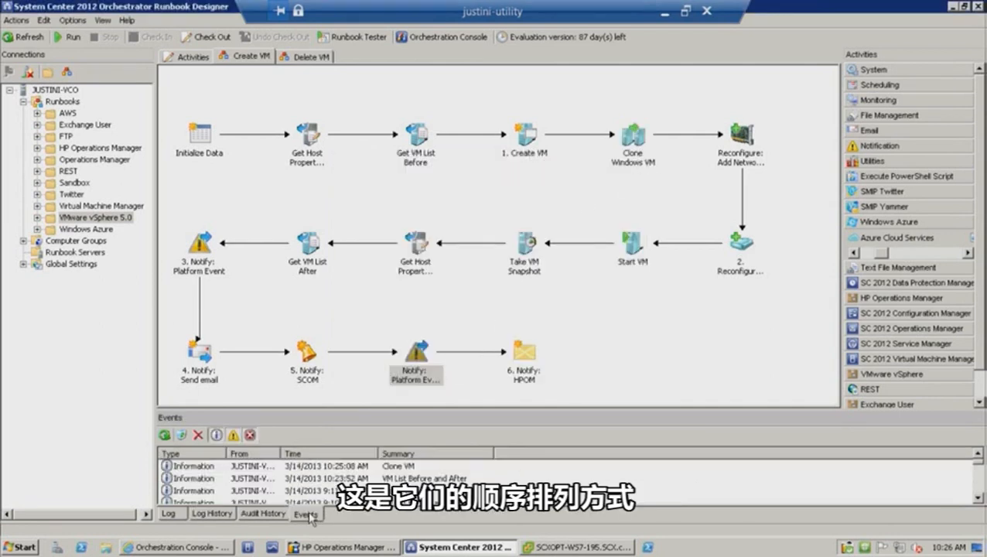
{"action": "left_click", "coordinate": [341, 478]}
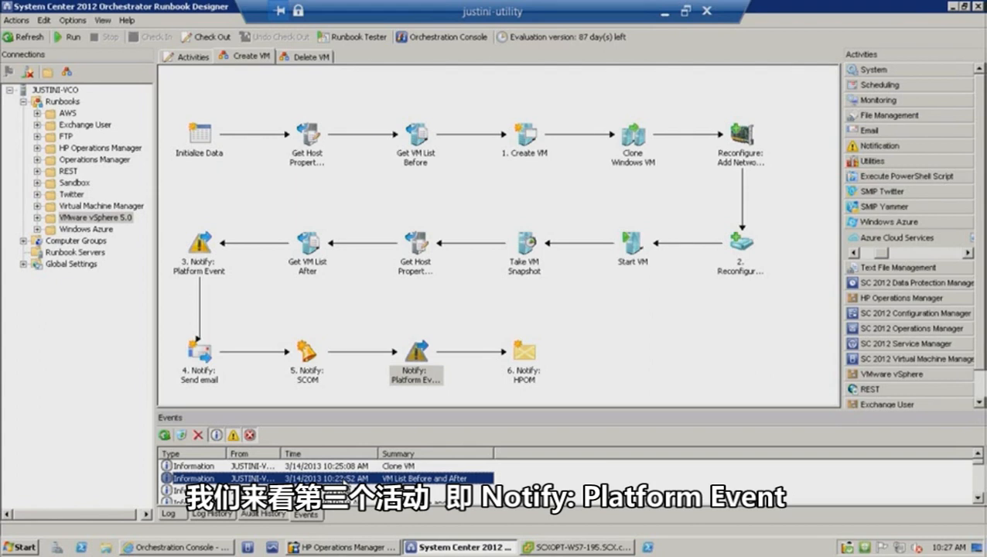
{"action": "double_click", "coordinate": [341, 478]}
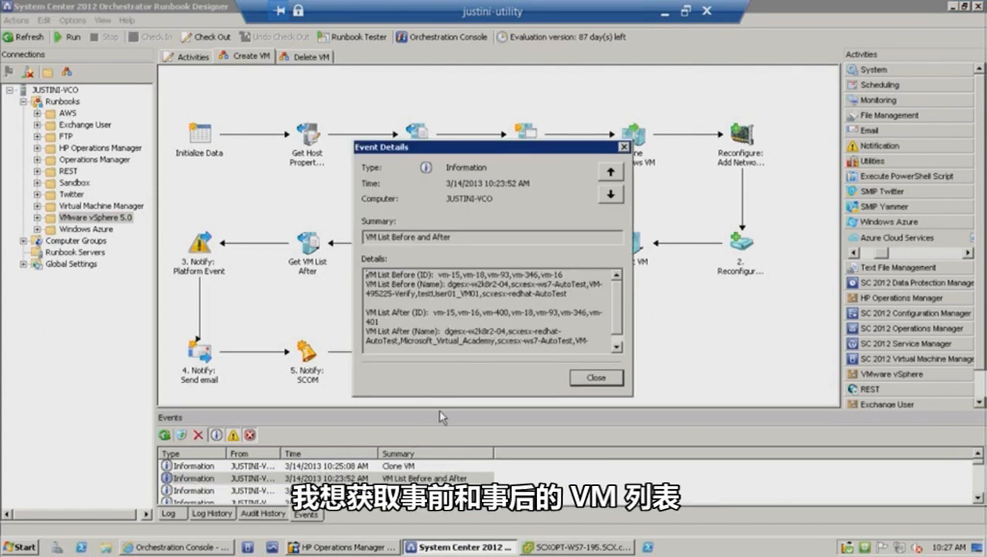
{"action": "left_click_drag", "start_coordinate": [572, 294], "coordinate": [365, 272]}
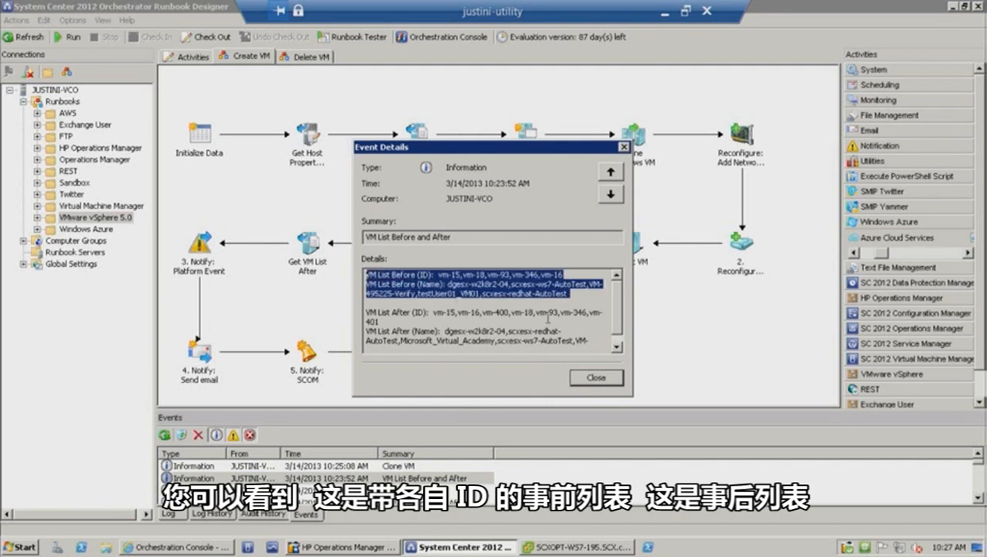
{"action": "left_click", "coordinate": [617, 347]}
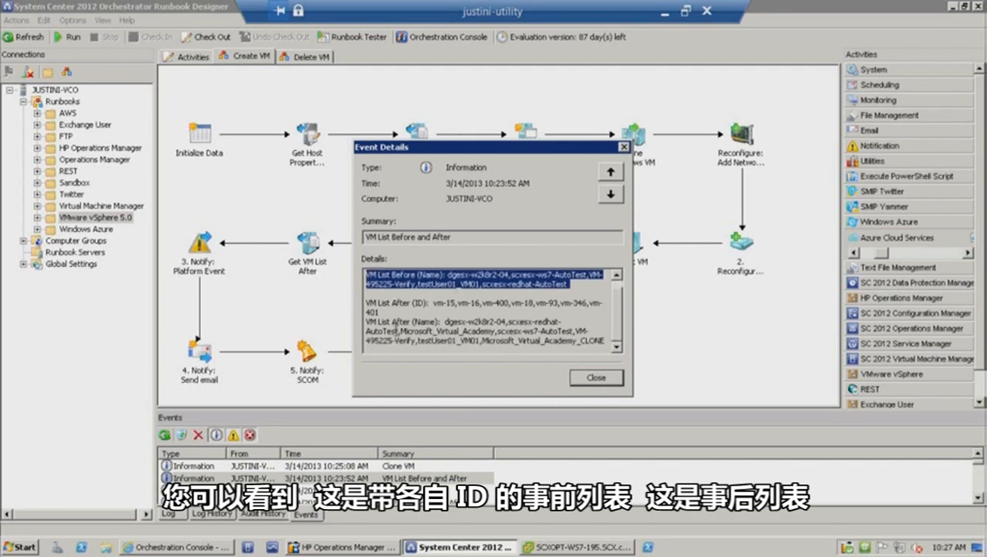
{"action": "left_click_drag", "start_coordinate": [399, 331], "coordinate": [607, 343]}
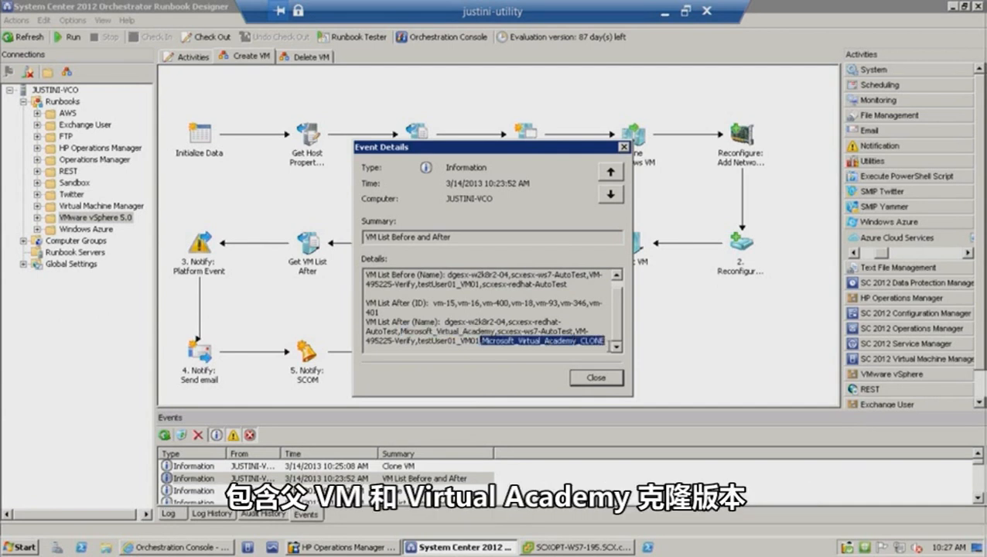
{"action": "left_click", "coordinate": [605, 381]}
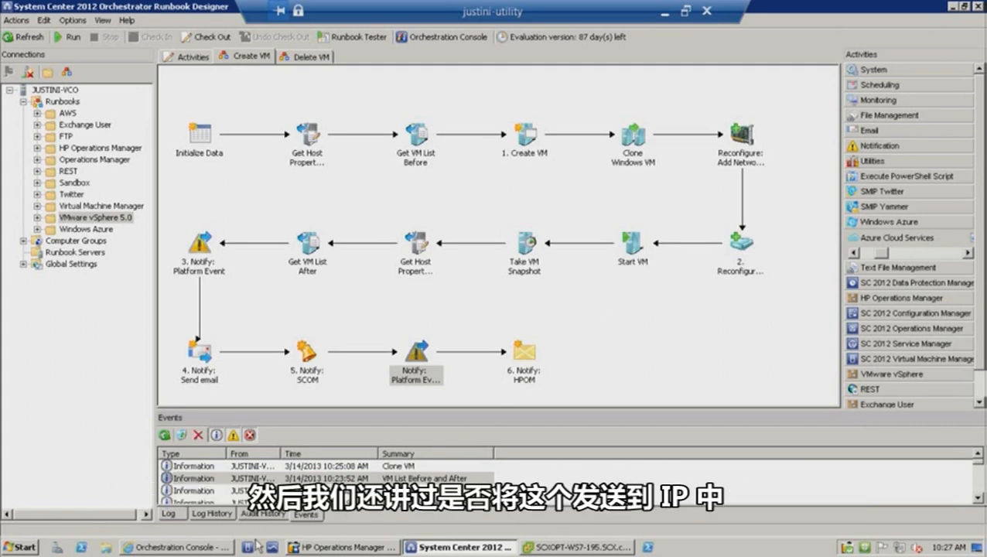
- Switch to HP Operations Manager and select the newest vSphere Clone Created message
{"action": "mouse_move", "coordinate": [318, 551]}
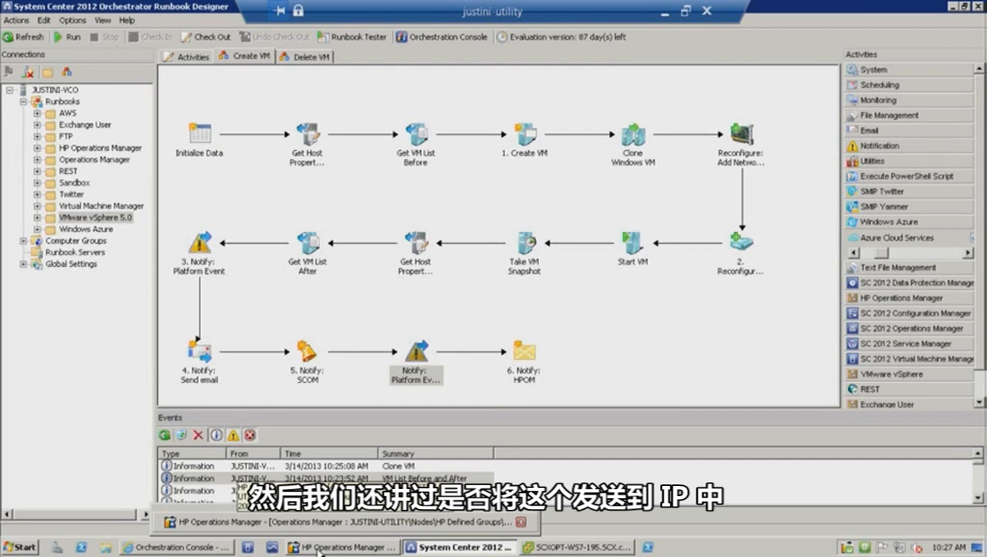
{"action": "left_click", "coordinate": [318, 548]}
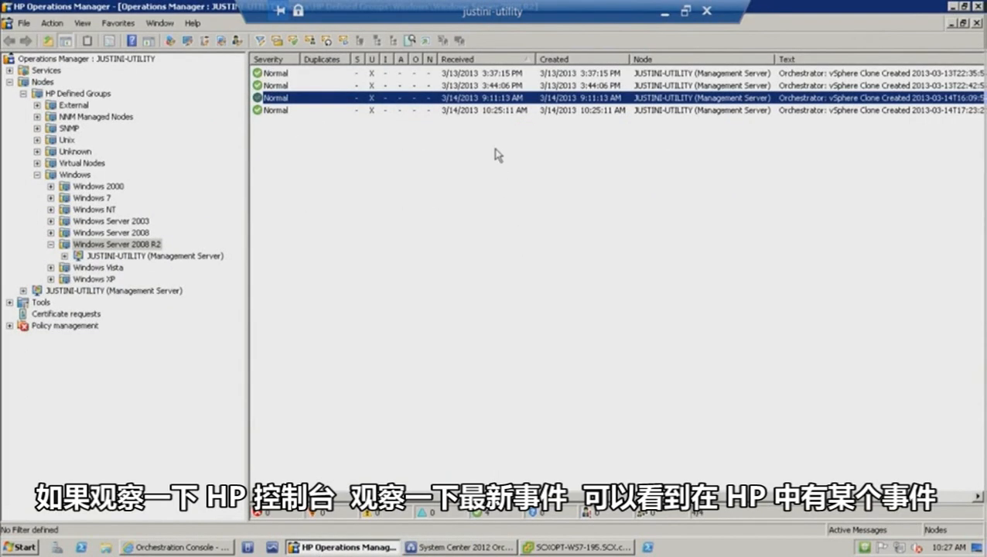
{"action": "left_click", "coordinate": [502, 111]}
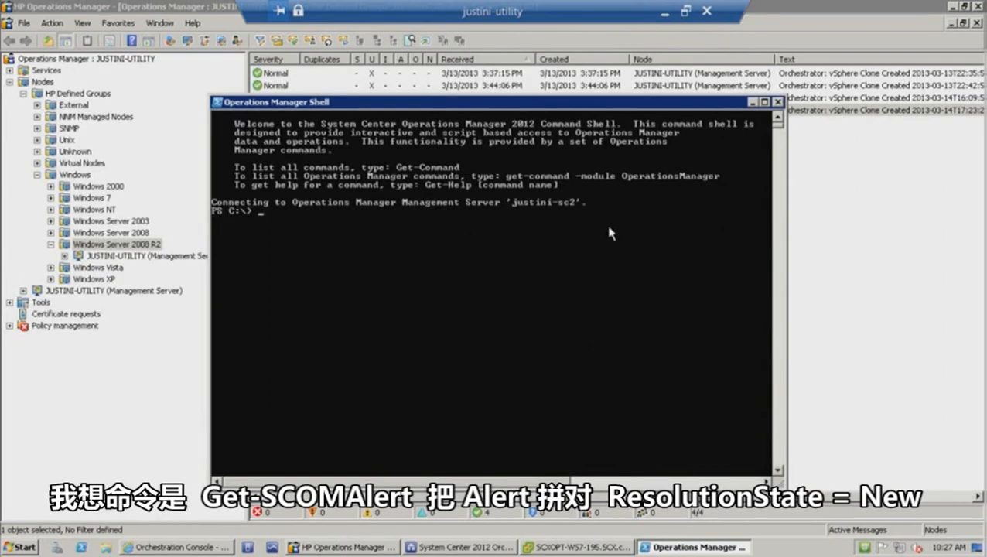
- List new alerts in Operations Manager Shell with Get-SCOMAlert -ResolutionState 0, highlight the first vSphere VM cloned alert, and minimize the shell
{"action": "type", "text": "get-scoma"}
{"action": "key", "text": "Tab"}
{"action": "key", "text": "BackSpace"}
{"action": "key", "text": "BackSpace"}
{"action": "key", "text": "BackSpace"}
{"action": "key", "text": "BackSpace"}
{"action": "key", "text": "BackSpace"}
{"action": "key", "text": "BackSpace"}
{"action": "key", "text": "BackSpace"}
{"action": "key", "text": "BackSpace"}
{"action": "key", "text": "BackSpace"}
{"action": "key", "text": "BackSpace"}
{"action": "key", "text": "BackSpace"}
{"action": "type", "text": "lert"}
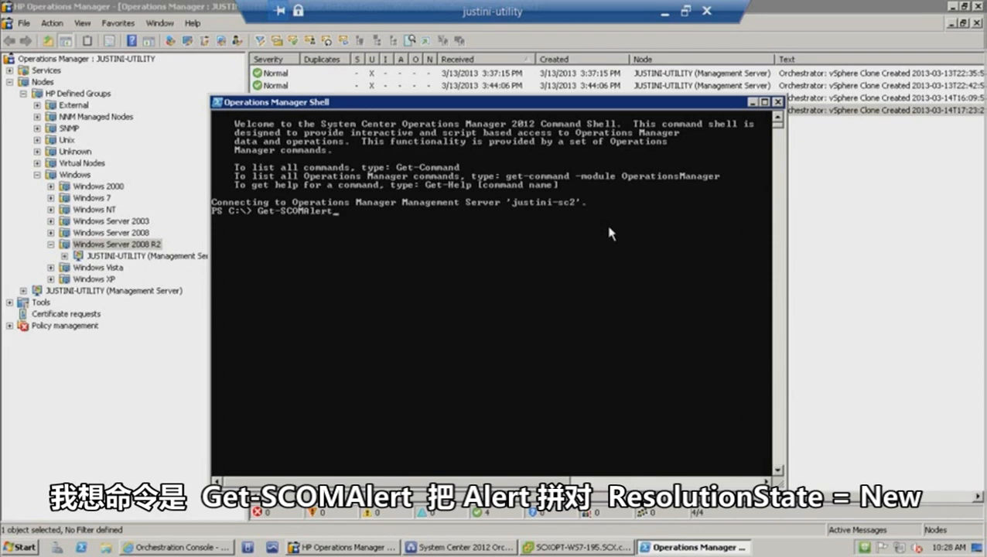
{"action": "type", "text": " -res"}
{"action": "key", "text": "Tab"}
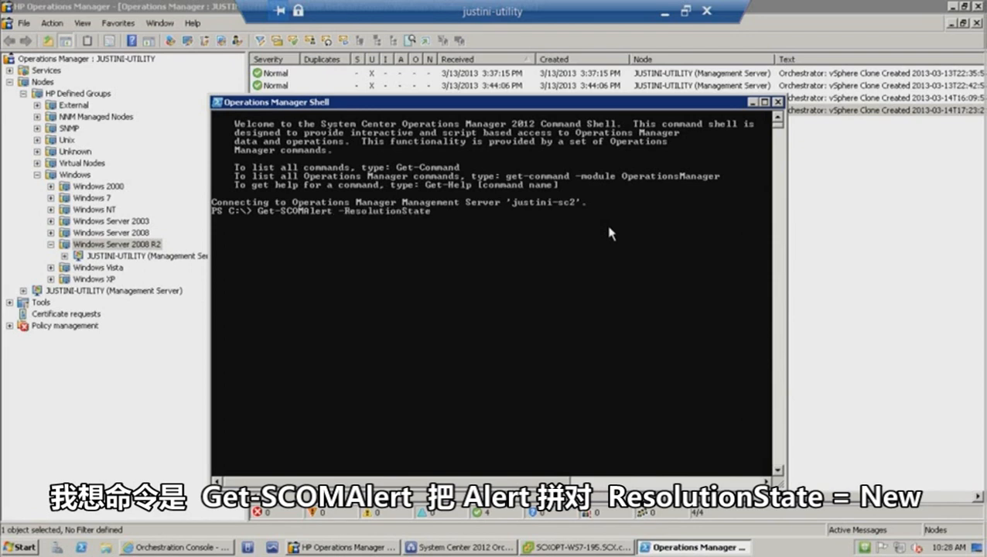
{"action": "type", "text": "0"}
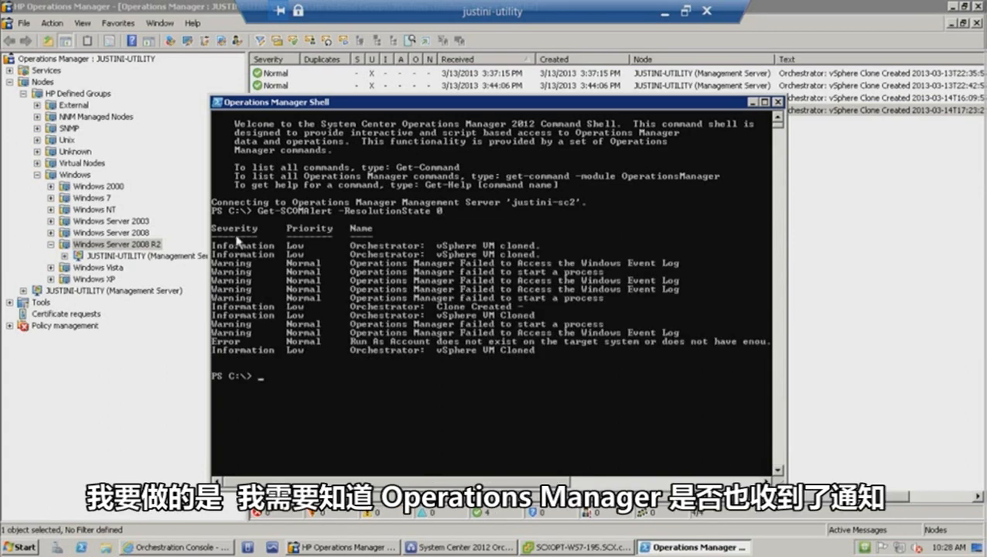
{"action": "mouse_move", "coordinate": [212, 244]}
{"action": "left_mouse_down"}
{"action": "mouse_move", "coordinate": [369, 255]}
{"action": "mouse_move", "coordinate": [540, 244]}
{"action": "left_mouse_up"}
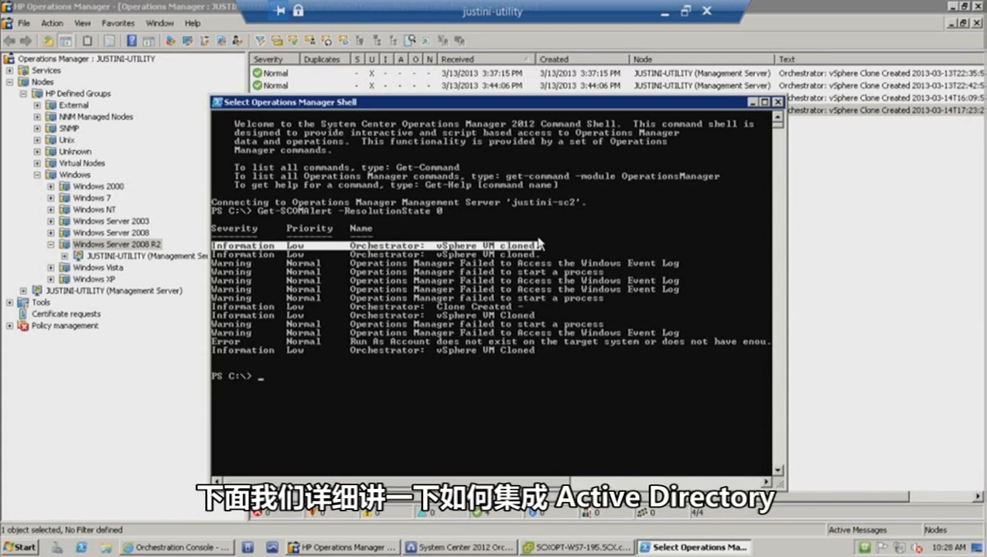
{"action": "left_click", "coordinate": [753, 102]}
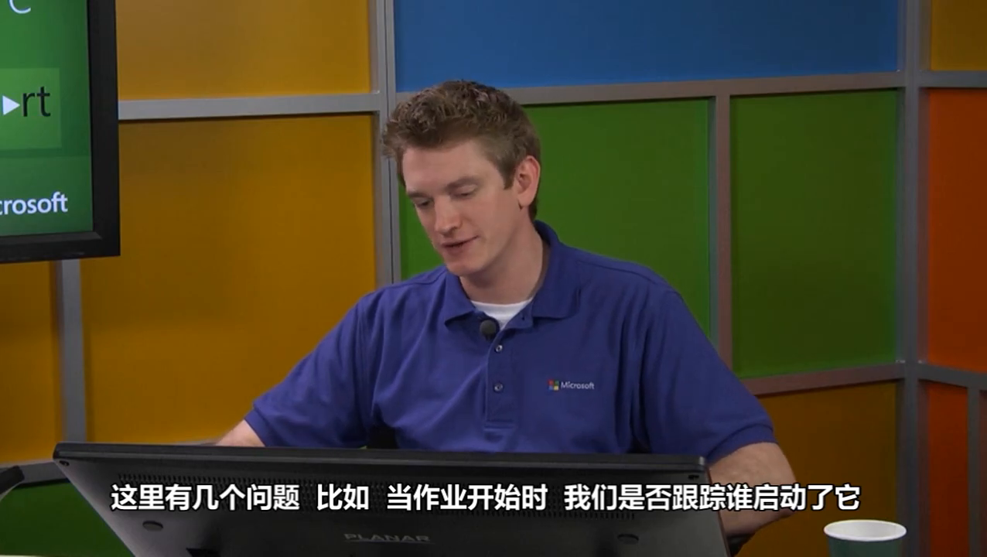